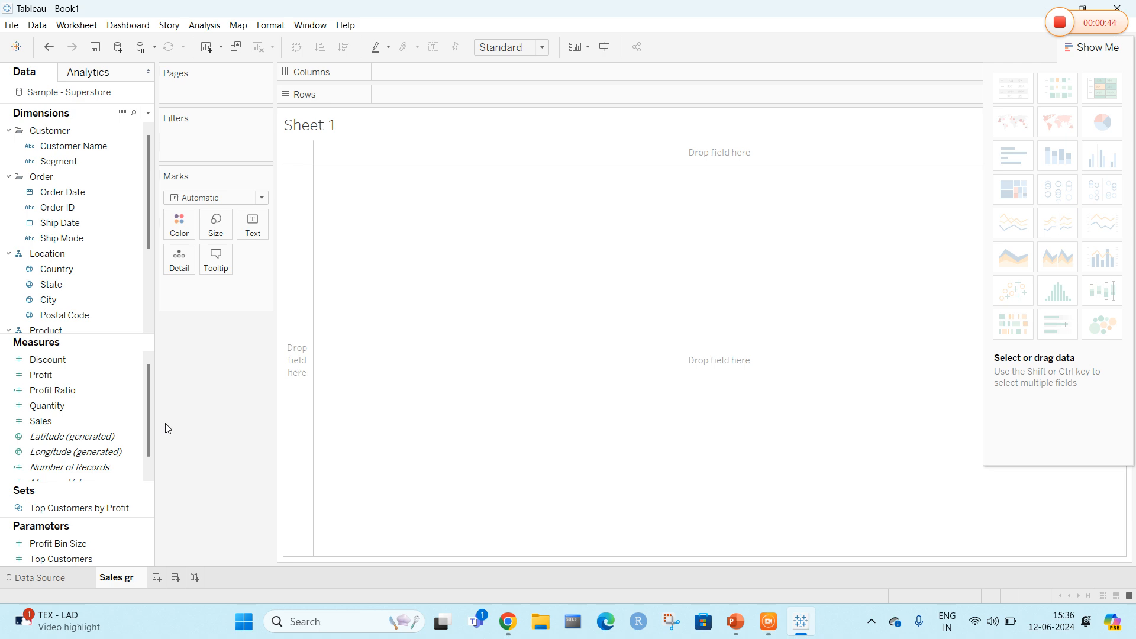
Step: Rename the first worksheet to "Sales growth over the years"
{"action": "type", "text": "owth over the "}
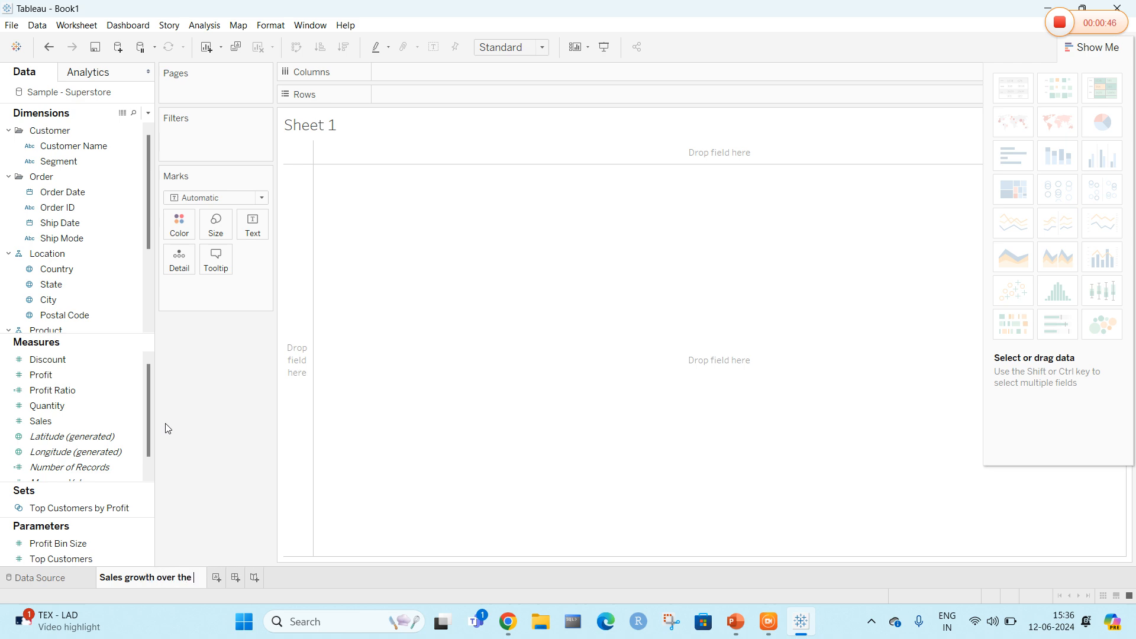
{"action": "type", "text": "years"}
{"action": "left_click", "coordinate": [419, 379]}
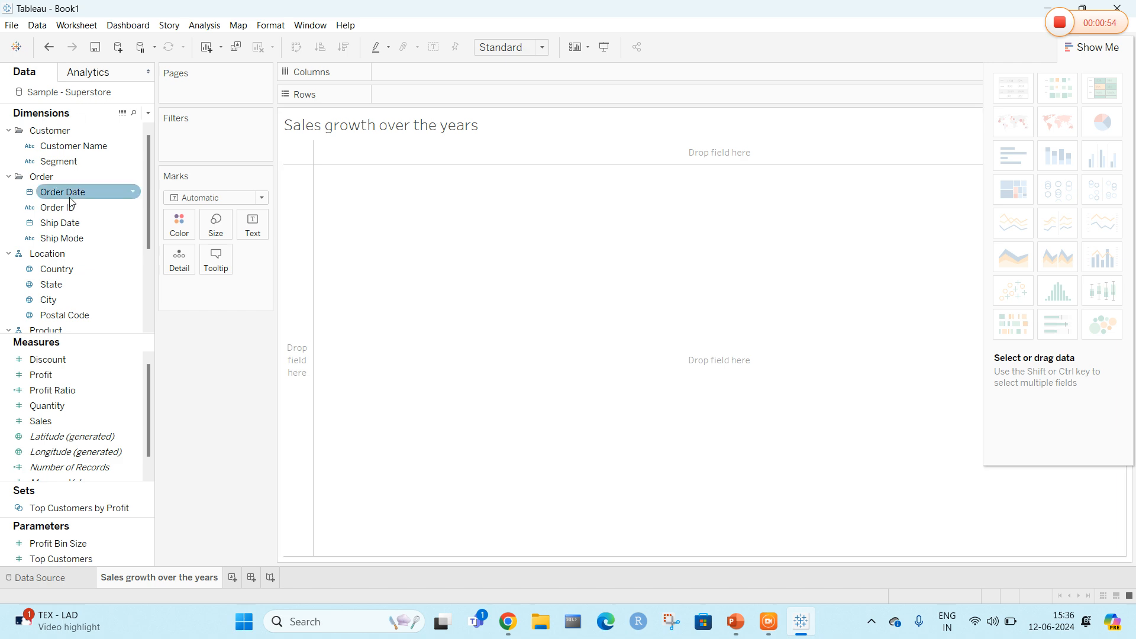
Step: Place Order Date on the columns and set it to the discrete Day date part
{"action": "left_click_drag", "start_coordinate": [62, 191], "coordinate": [416, 82]}
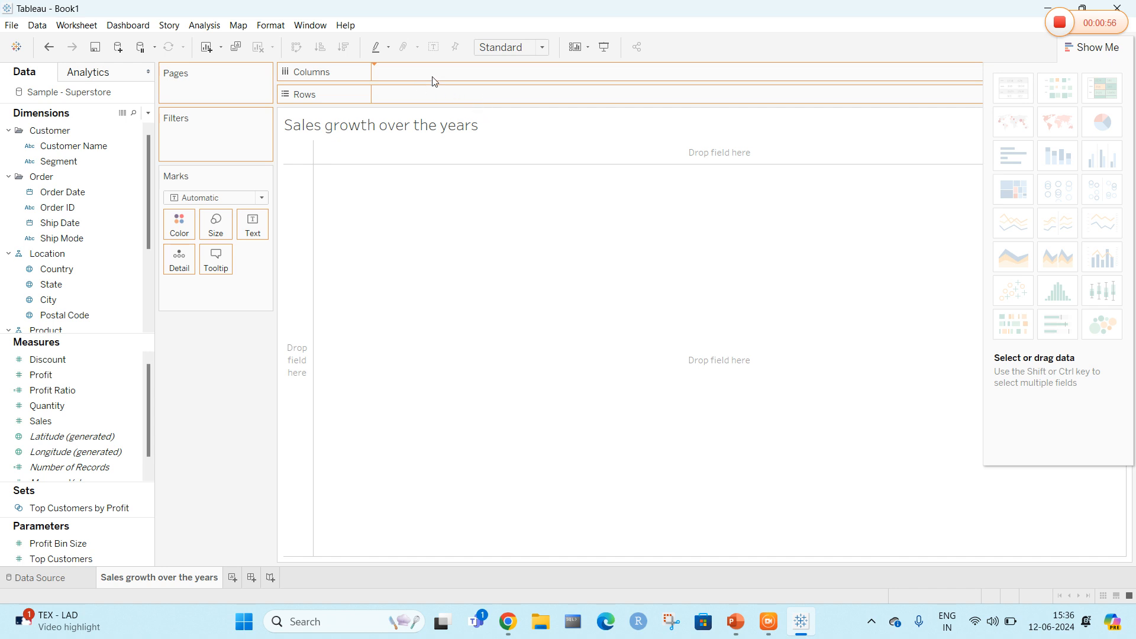
{"action": "left_click", "coordinate": [465, 72]}
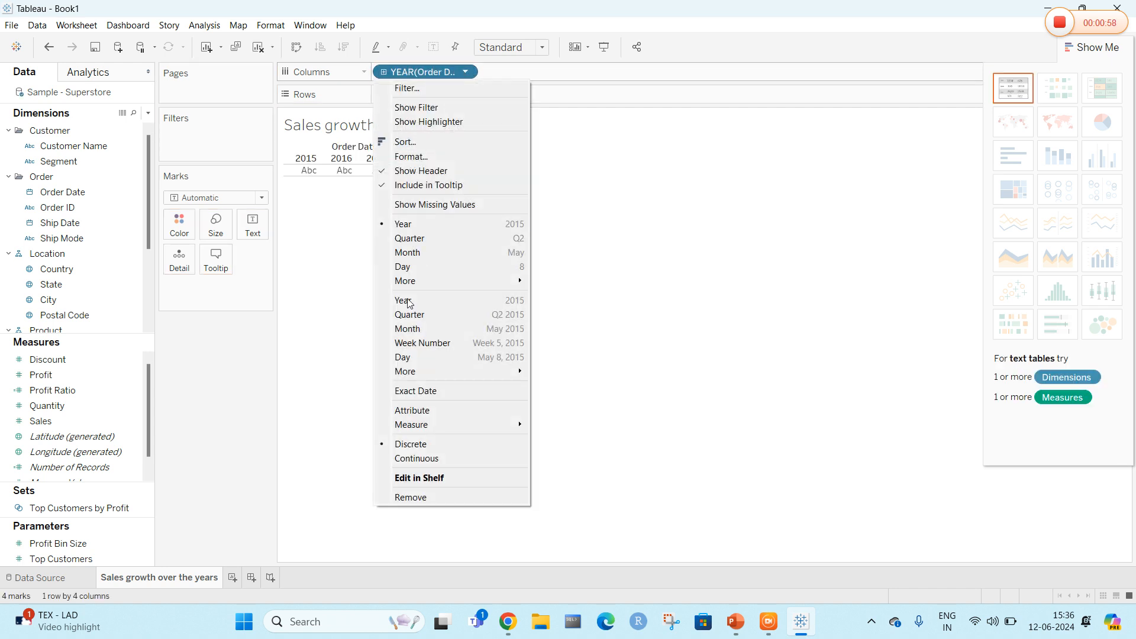
{"action": "left_click", "coordinate": [403, 266]}
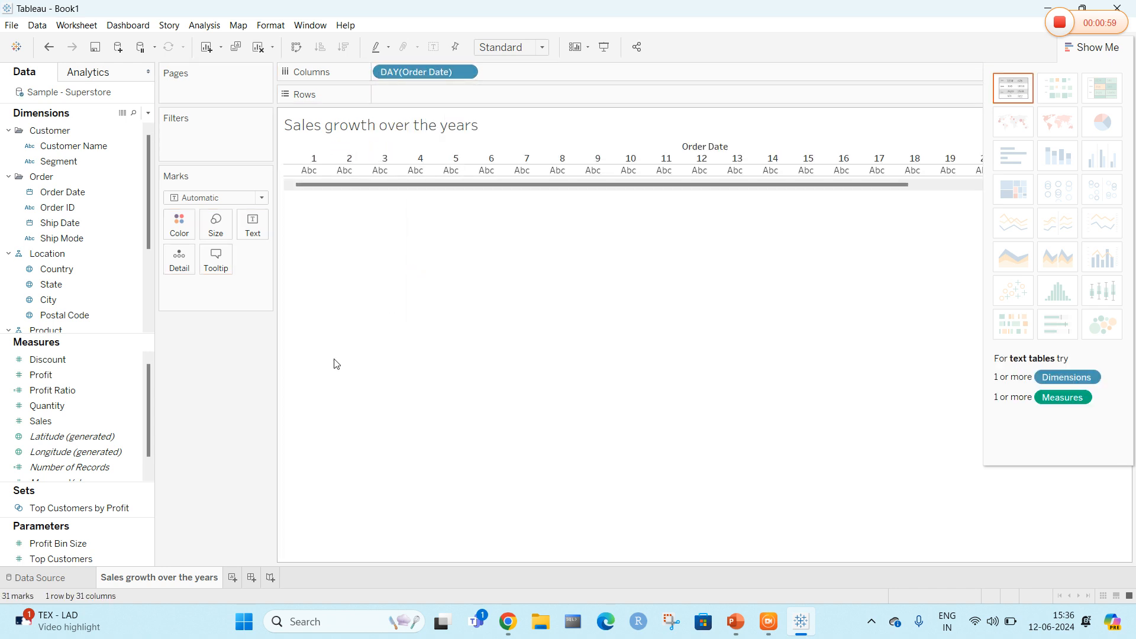
Step: Place Profit and Sales on the rows, in that order, to plot both measures by order day
{"action": "left_click_drag", "start_coordinate": [40, 421], "coordinate": [406, 105]}
{"action": "left_click", "coordinate": [55, 373]}
{"action": "left_click_drag", "start_coordinate": [56, 374], "coordinate": [400, 91]}
{"action": "left_click_drag", "start_coordinate": [37, 422], "coordinate": [500, 95]}
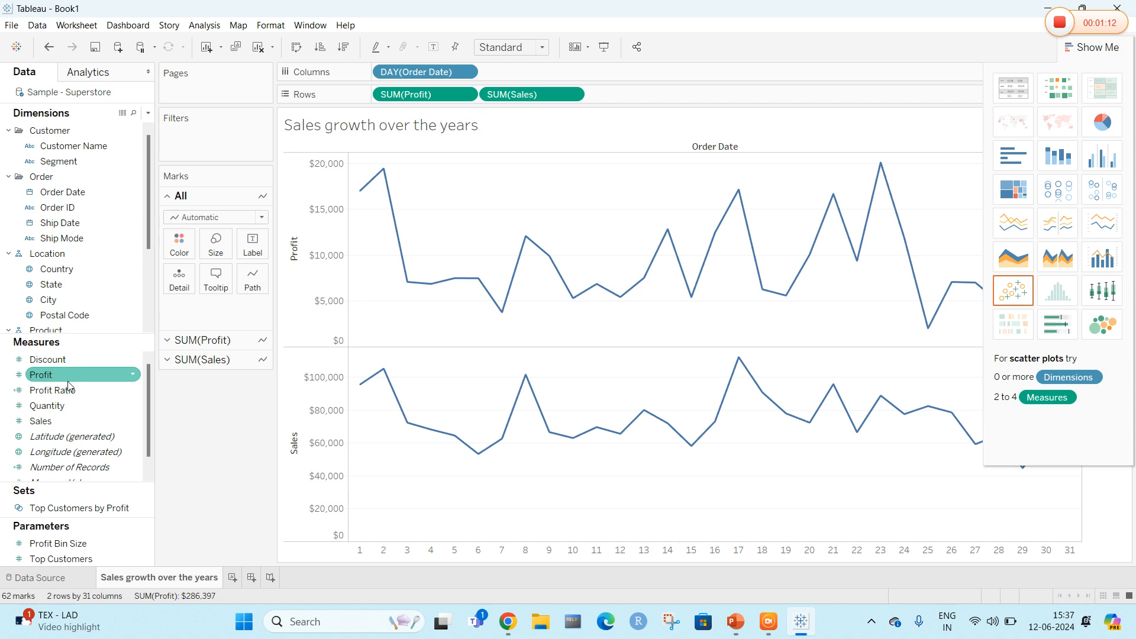
Step: Assign Profit to both the color and the size of all marks
{"action": "mouse_move", "coordinate": [59, 375]}
{"action": "left_mouse_down"}
{"action": "mouse_move", "coordinate": [166, 313]}
{"action": "mouse_move", "coordinate": [191, 242]}
{"action": "left_mouse_up"}
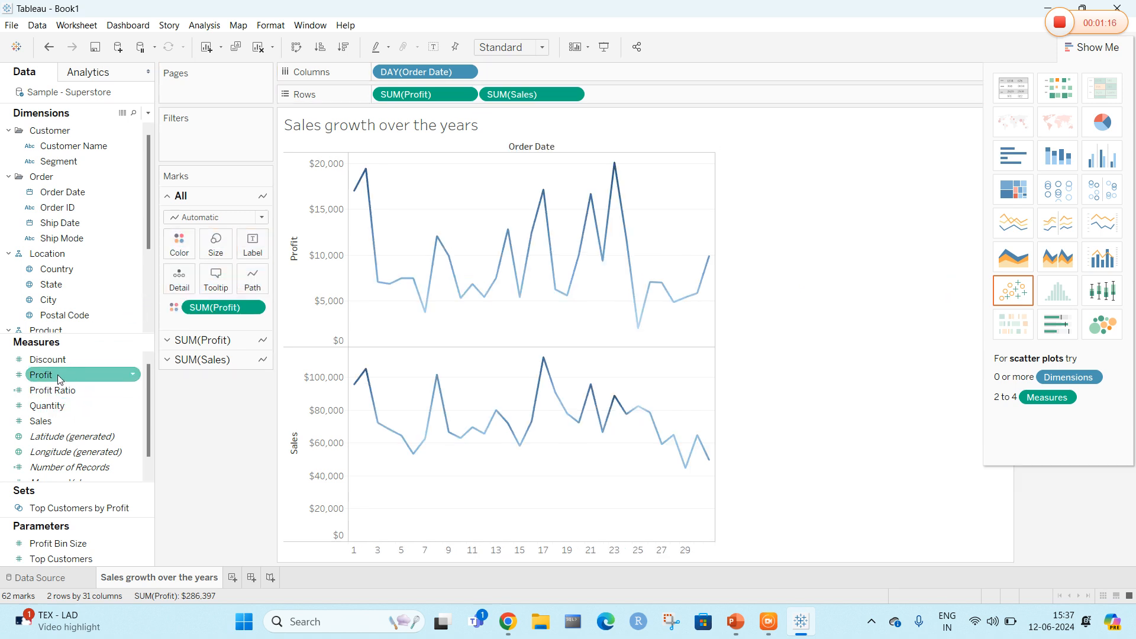
{"action": "left_click_drag", "start_coordinate": [58, 375], "coordinate": [215, 242]}
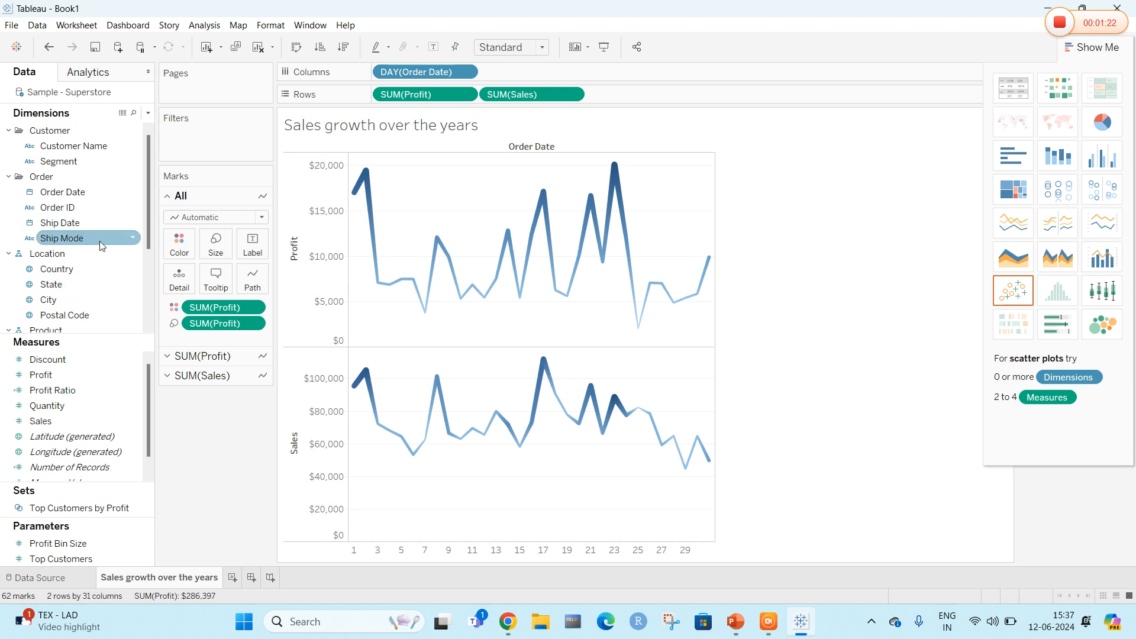
Step: Filter the worksheet by Category with Furniture, Office Supplies and Technology included, and move the Show Me pane off the legends
{"action": "scroll", "coordinate": [94, 243], "scroll_direction": "down", "scroll_amount": 3}
{"action": "left_click_drag", "start_coordinate": [54, 223], "coordinate": [200, 127]}
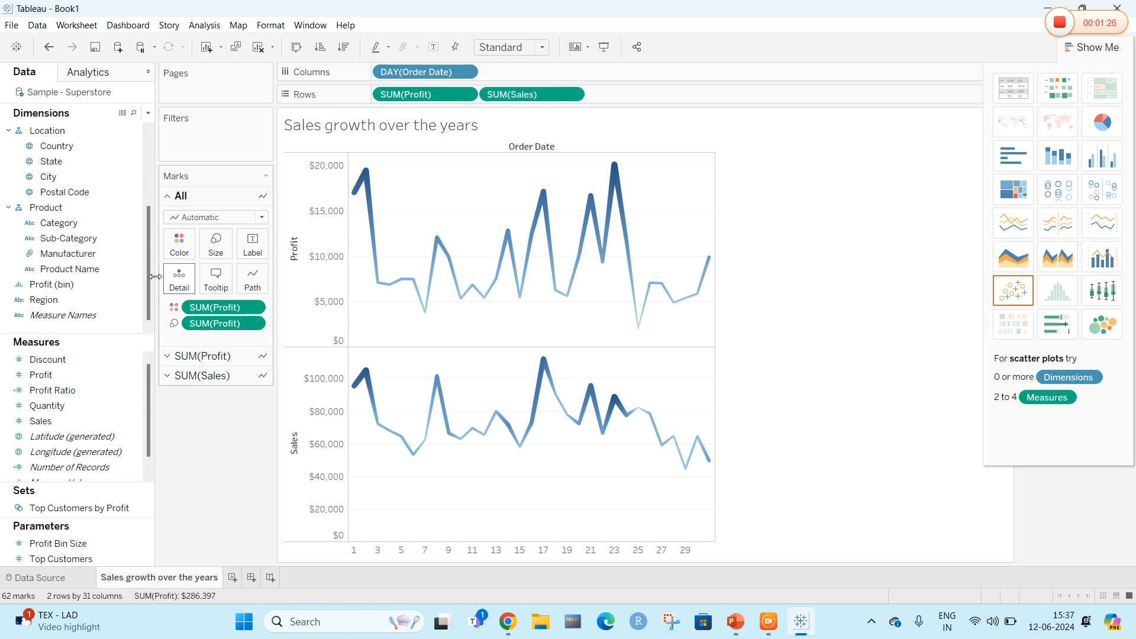
{"action": "left_click_drag", "start_coordinate": [59, 222], "coordinate": [191, 142]}
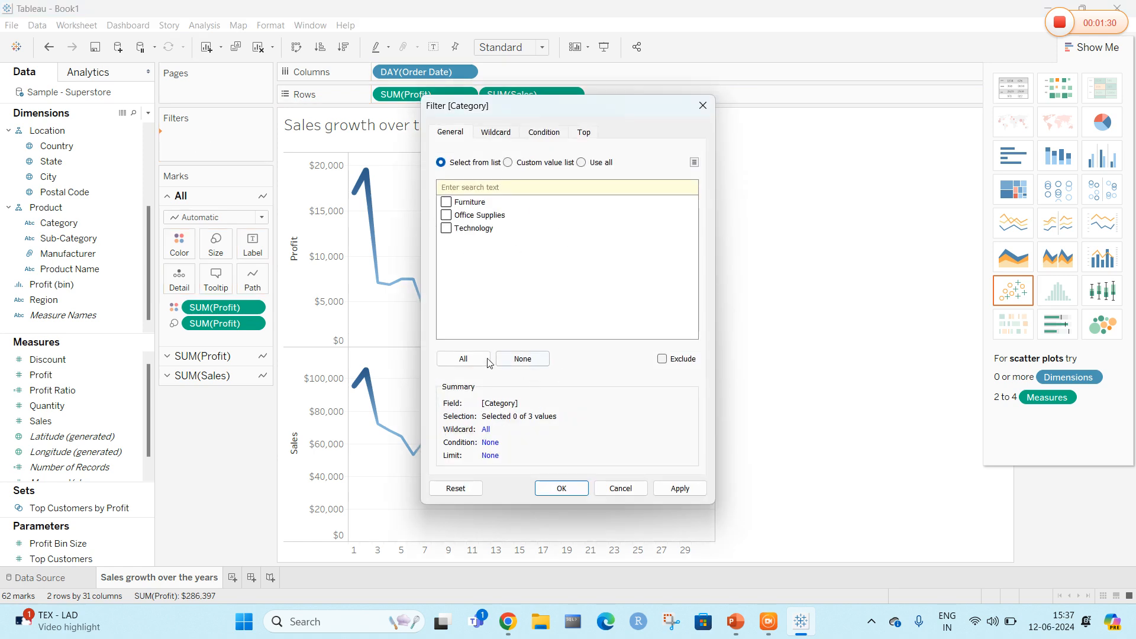
{"action": "left_click", "coordinate": [489, 360]}
{"action": "left_click", "coordinate": [680, 489]}
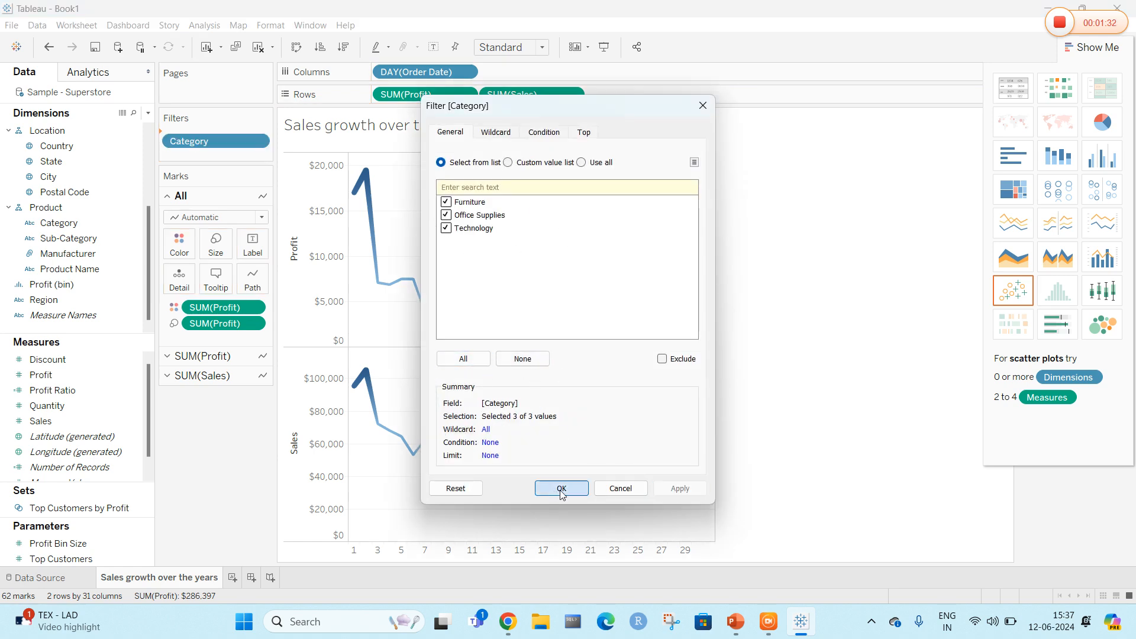
{"action": "left_click", "coordinate": [561, 488]}
{"action": "left_click", "coordinate": [1096, 47]}
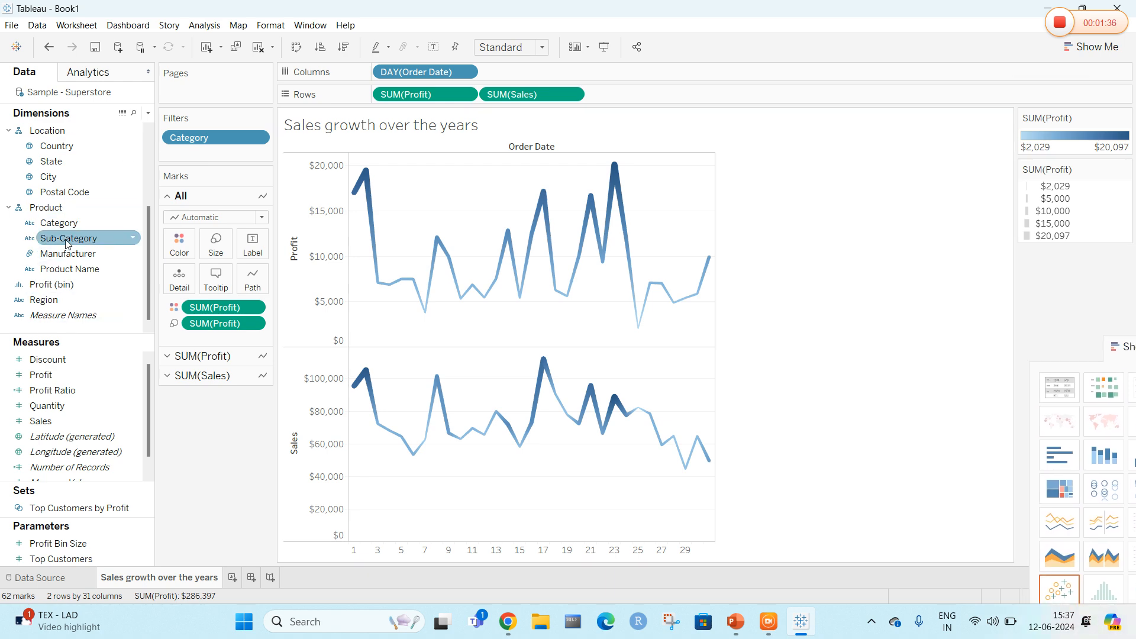
Step: Filter the worksheet by Region with Central, East, South and West all included
{"action": "left_click", "coordinate": [61, 294]}
{"action": "left_click_drag", "start_coordinate": [60, 294], "coordinate": [185, 152]}
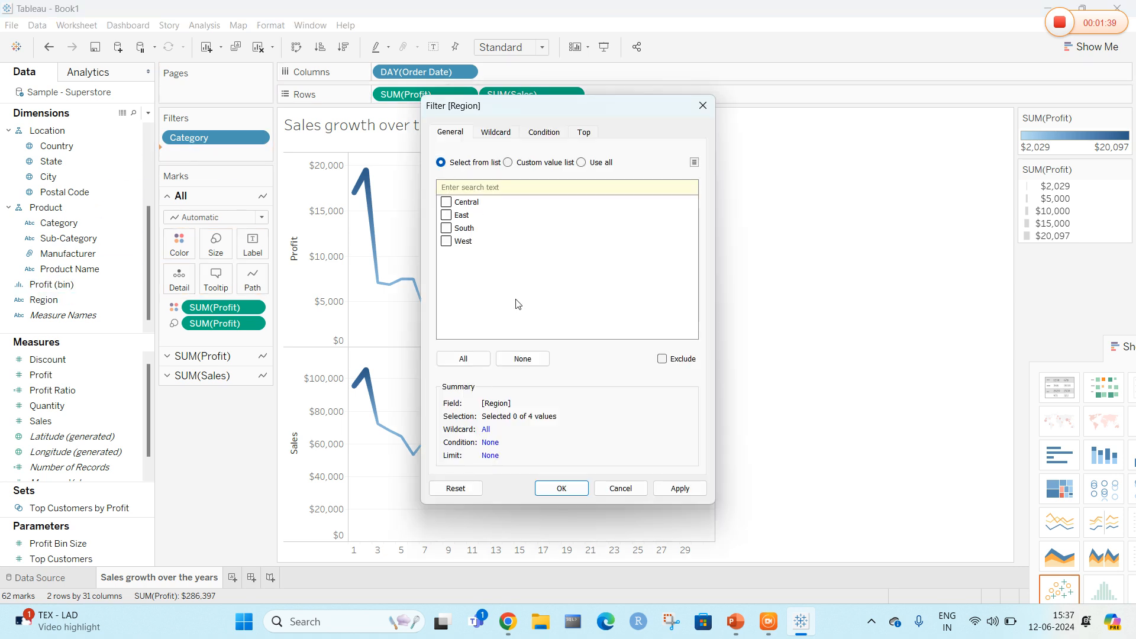
{"action": "left_click", "coordinate": [464, 359]}
{"action": "left_click", "coordinate": [678, 488]}
{"action": "left_click", "coordinate": [572, 491]}
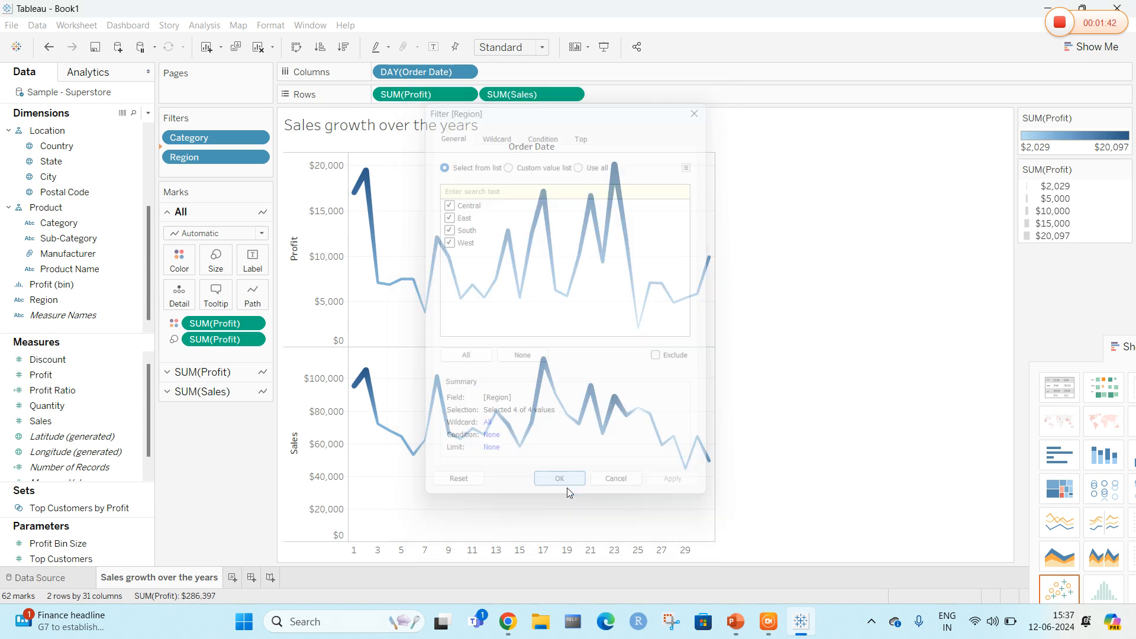
Step: Show interactive filter controls for Category and Region, and toggle the East region off and on
{"action": "left_click", "coordinate": [258, 139]}
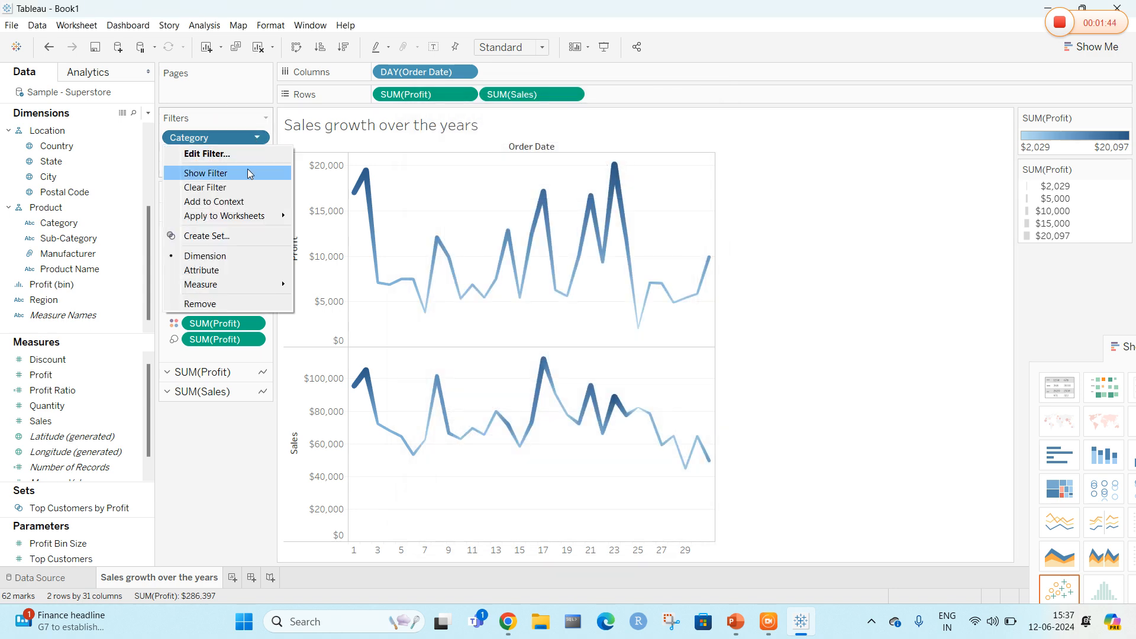
{"action": "left_click", "coordinate": [260, 170]}
{"action": "left_click", "coordinate": [258, 155]}
{"action": "left_click", "coordinate": [252, 187]}
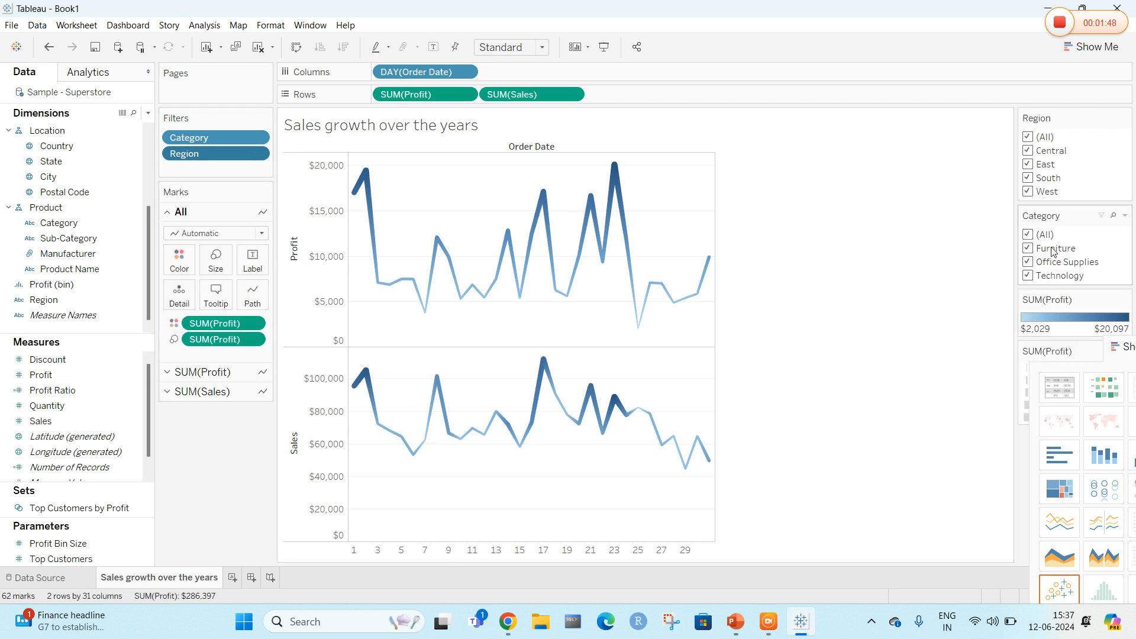
{"action": "left_click", "coordinate": [1028, 165]}
{"action": "left_click", "coordinate": [1028, 165]}
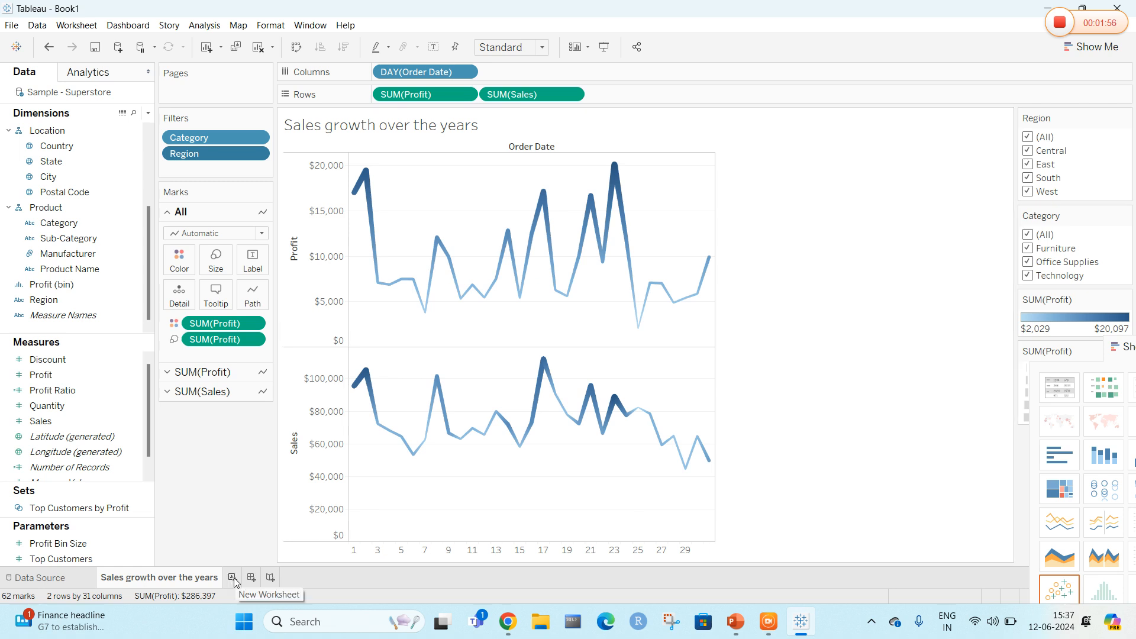
Step: Add a second worksheet and name it "Subcategory by sales"
{"action": "left_click", "coordinate": [233, 577]}
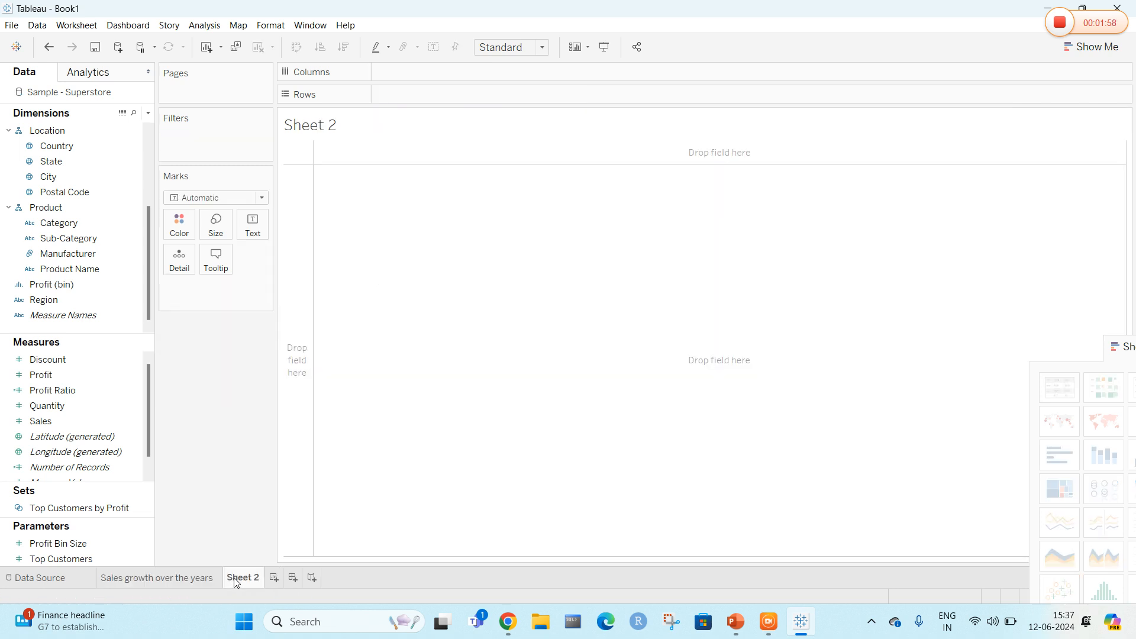
{"action": "mouse_move", "coordinate": [236, 582]}
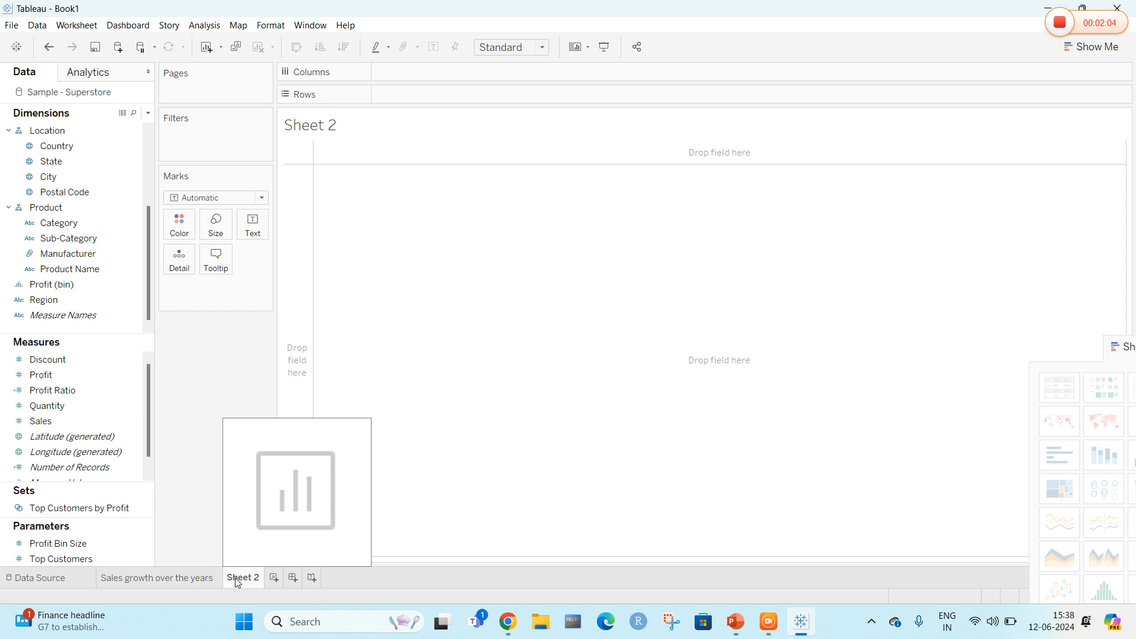
{"action": "right_click", "coordinate": [235, 581]}
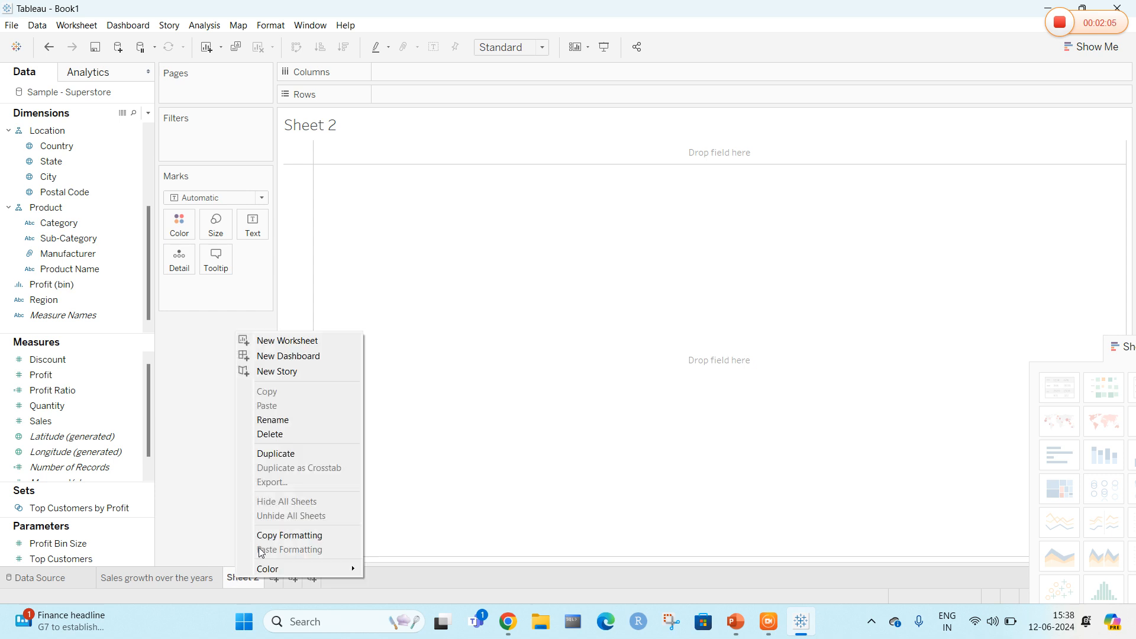
{"action": "left_click", "coordinate": [313, 421]}
{"action": "type", "text": "Subcat"}
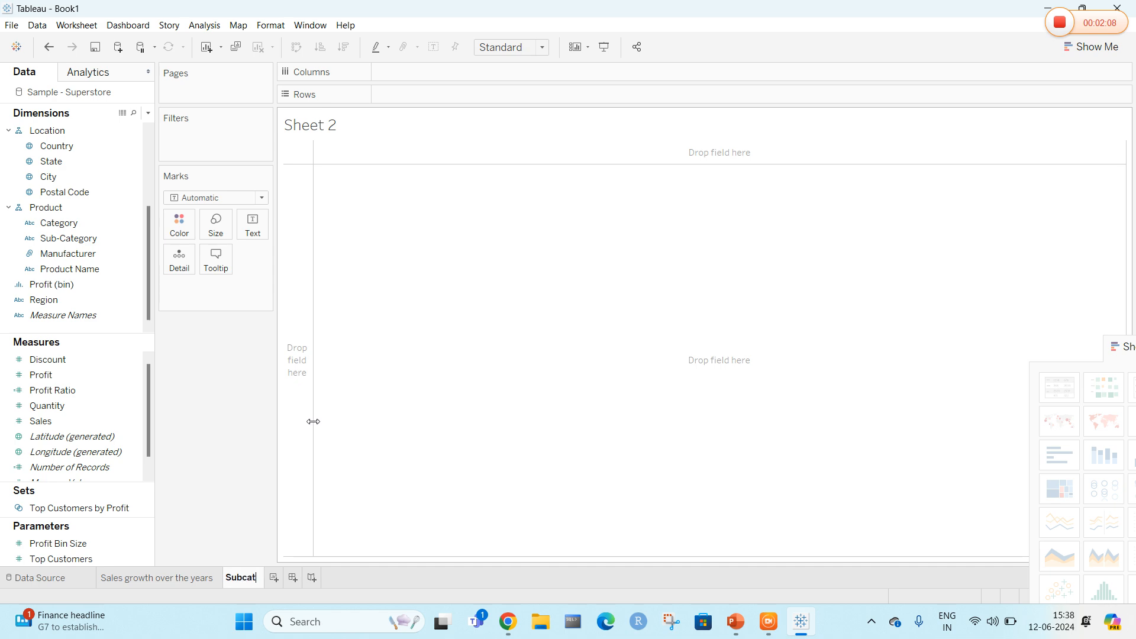
{"action": "type", "text": "egory"}
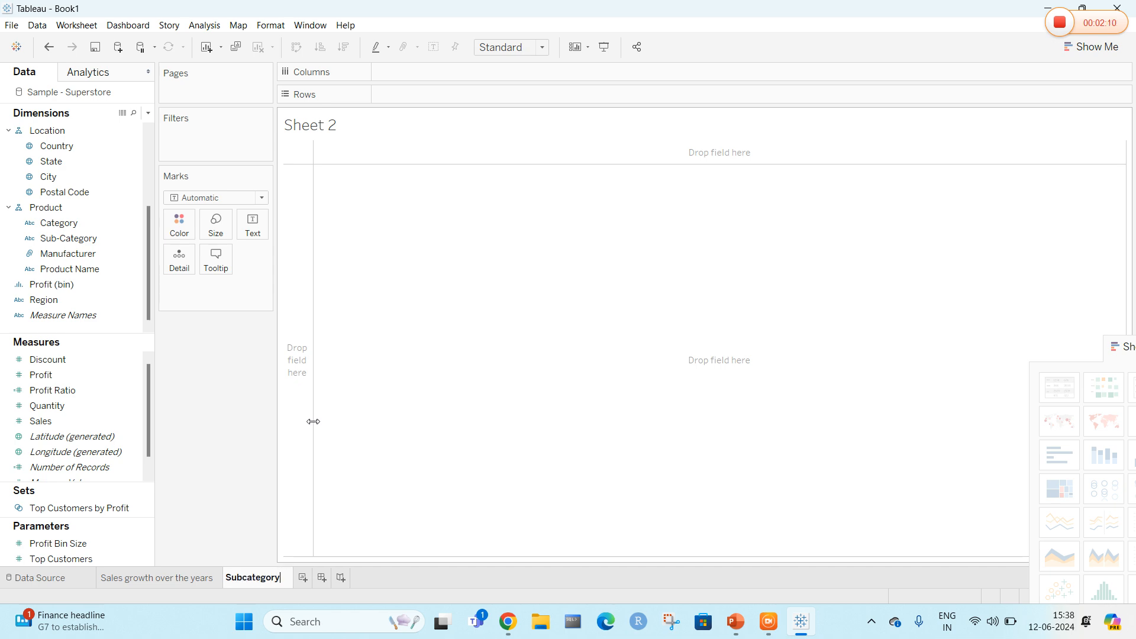
{"action": "type", "text": " by sales"}
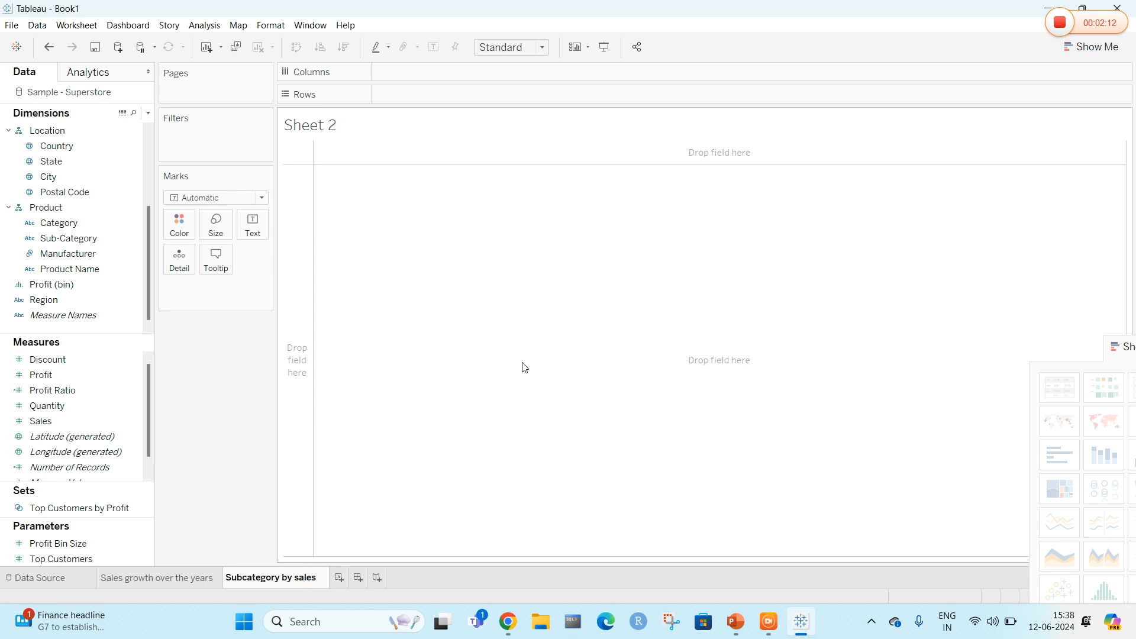
{"action": "key", "text": "Return"}
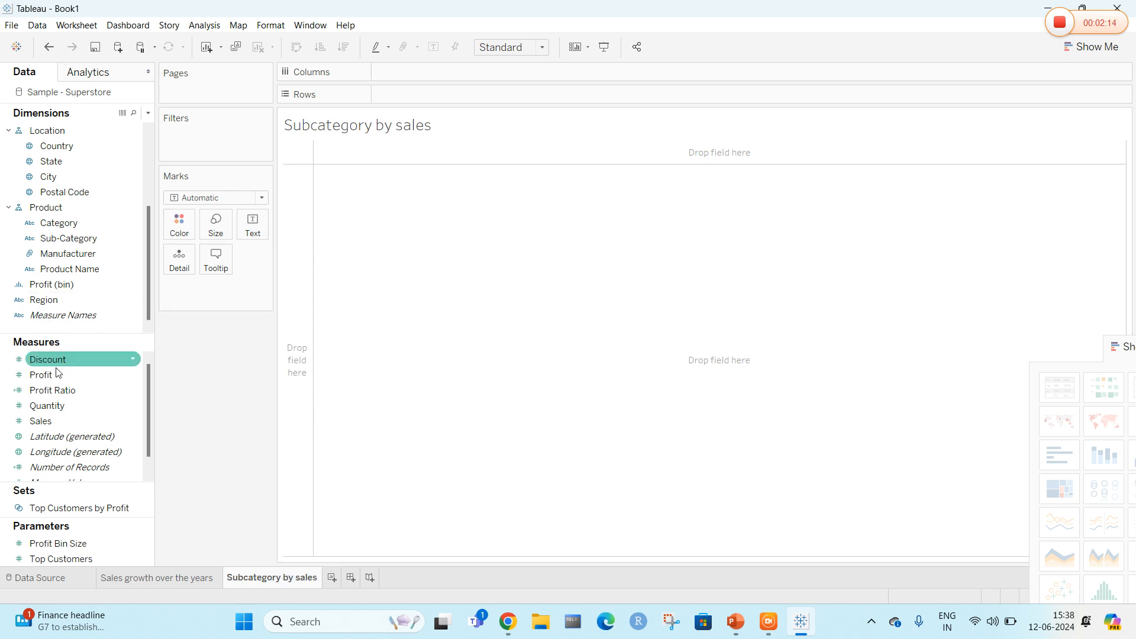
Step: Build a packed bubbles chart sized by Profit, with Sub-Category as both label and color
{"action": "left_click_drag", "start_coordinate": [51, 377], "coordinate": [213, 226]}
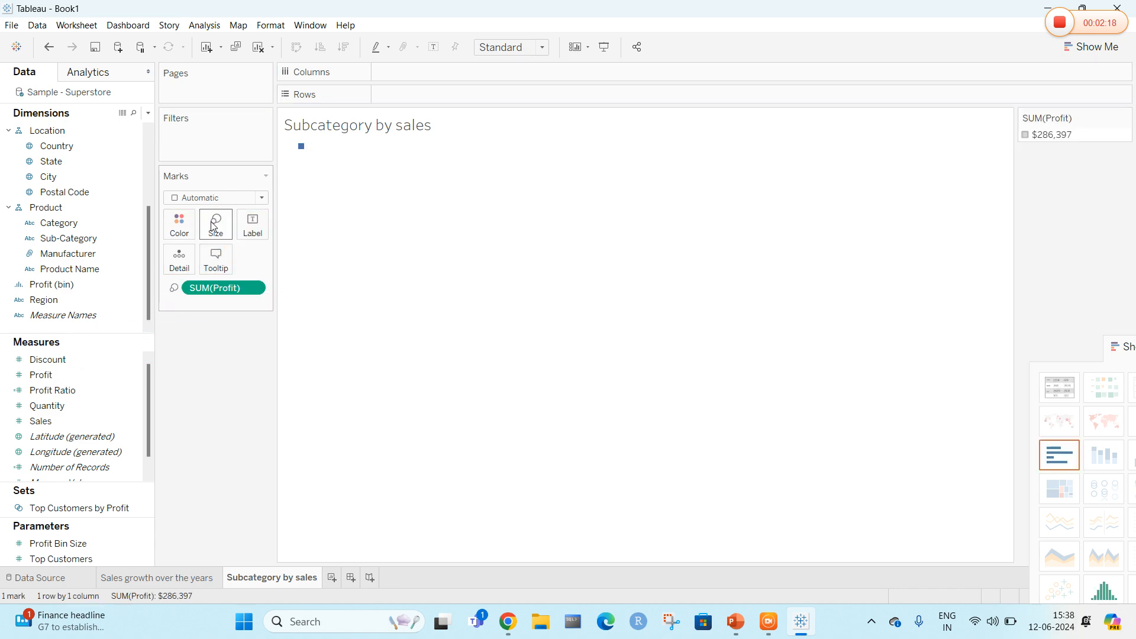
{"action": "left_click", "coordinate": [64, 239]}
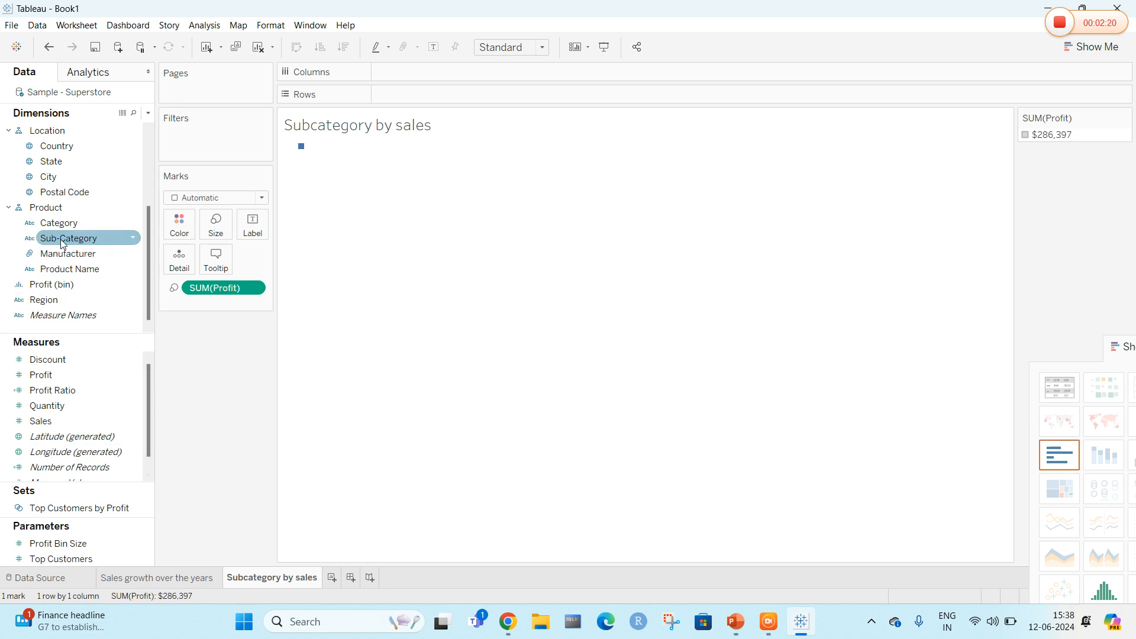
{"action": "left_click_drag", "start_coordinate": [62, 244], "coordinate": [255, 225]}
{"action": "left_click", "coordinate": [58, 252]}
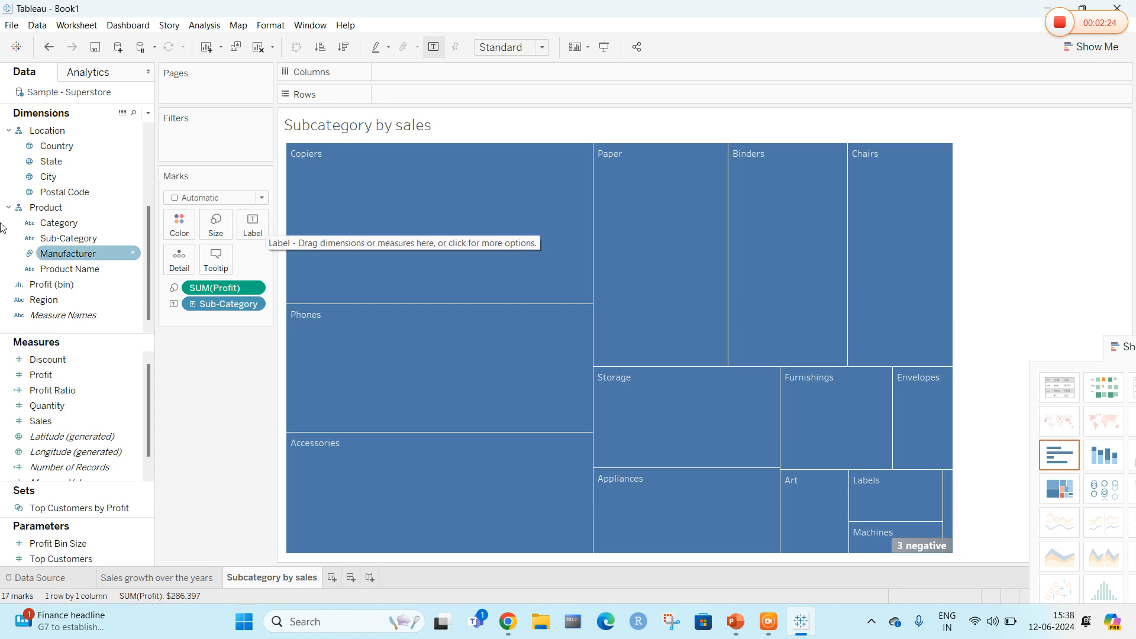
{"action": "left_click_drag", "start_coordinate": [68, 238], "coordinate": [179, 225]}
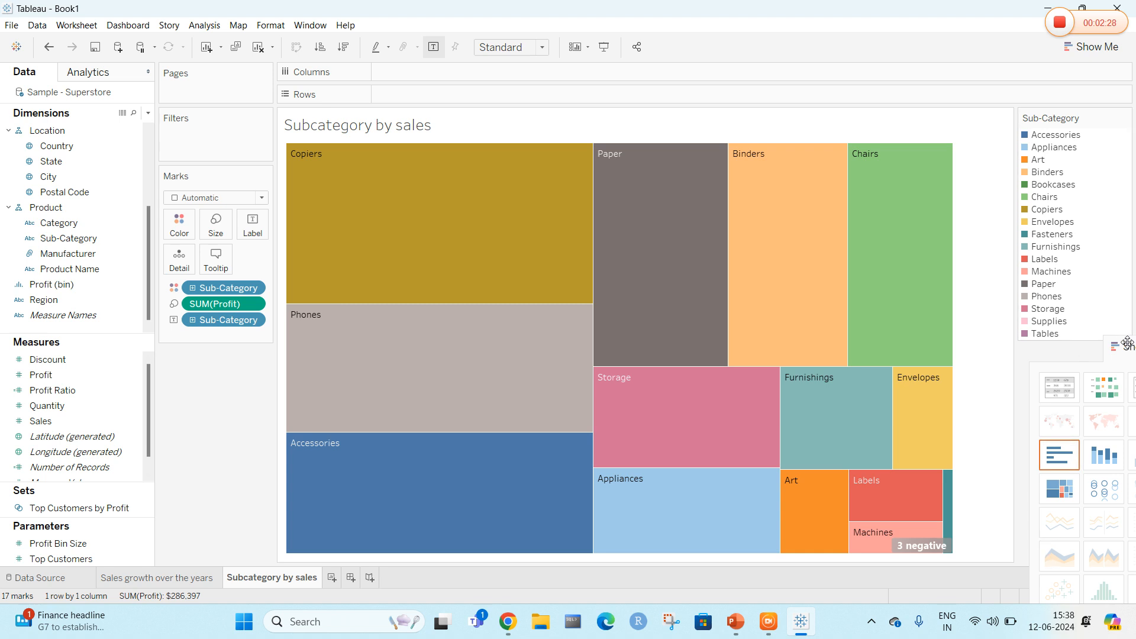
{"action": "left_click_drag", "start_coordinate": [1124, 346], "coordinate": [999, 64]}
{"action": "left_click", "coordinate": [1036, 360]}
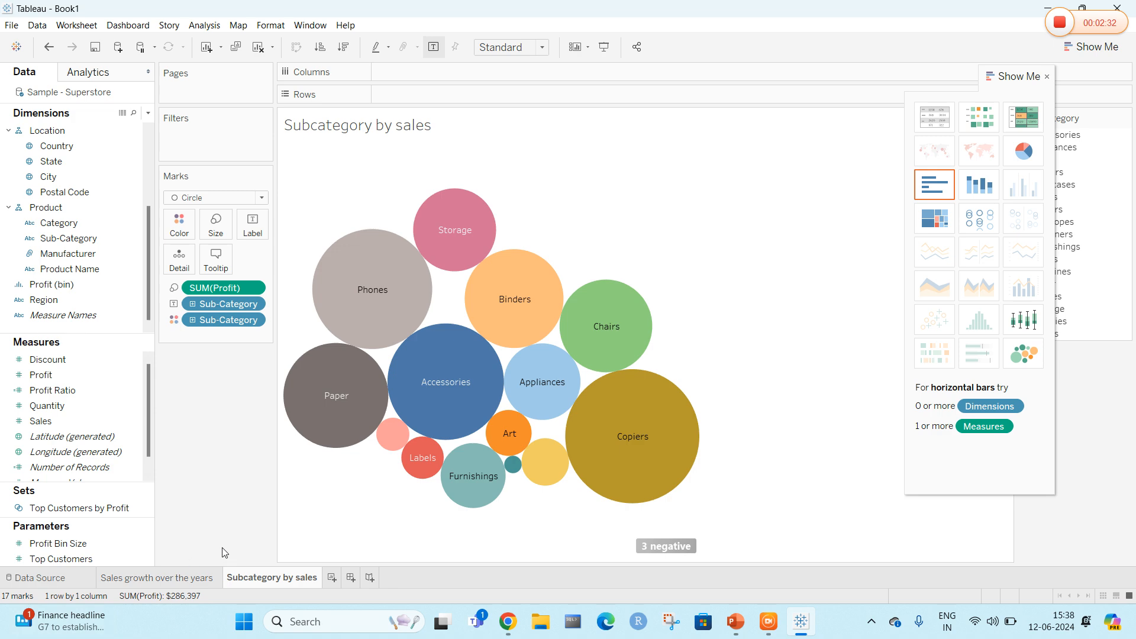
Step: Add a third worksheet and name it "Subcategory of the sales above certain value"
{"action": "left_click", "coordinate": [332, 578]}
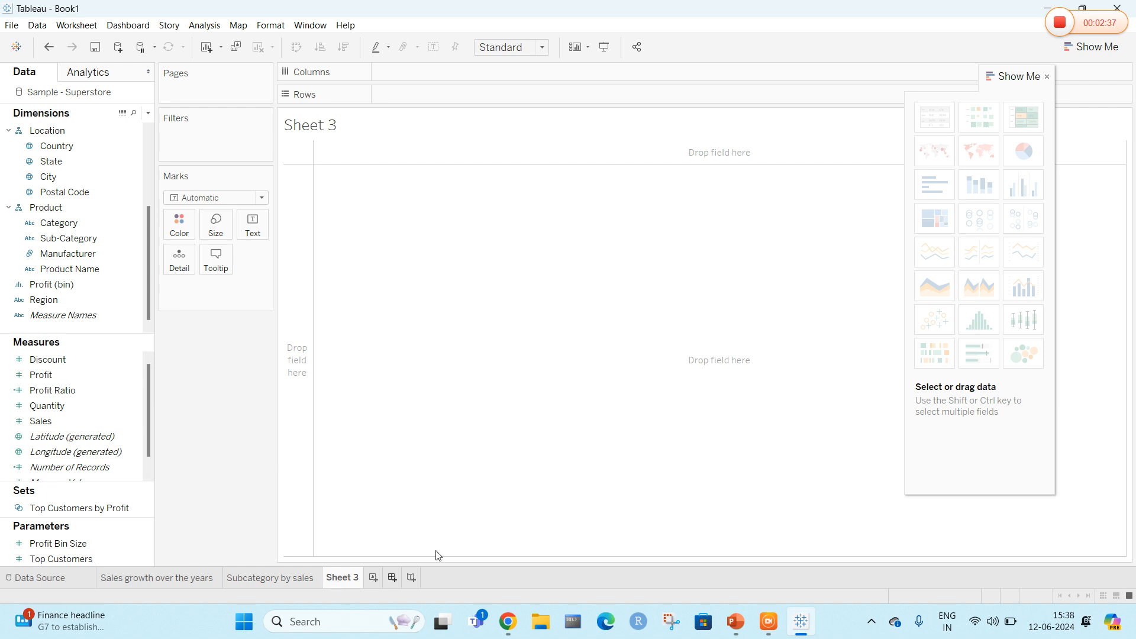
{"action": "right_click", "coordinate": [349, 577]}
{"action": "left_click", "coordinate": [401, 421]}
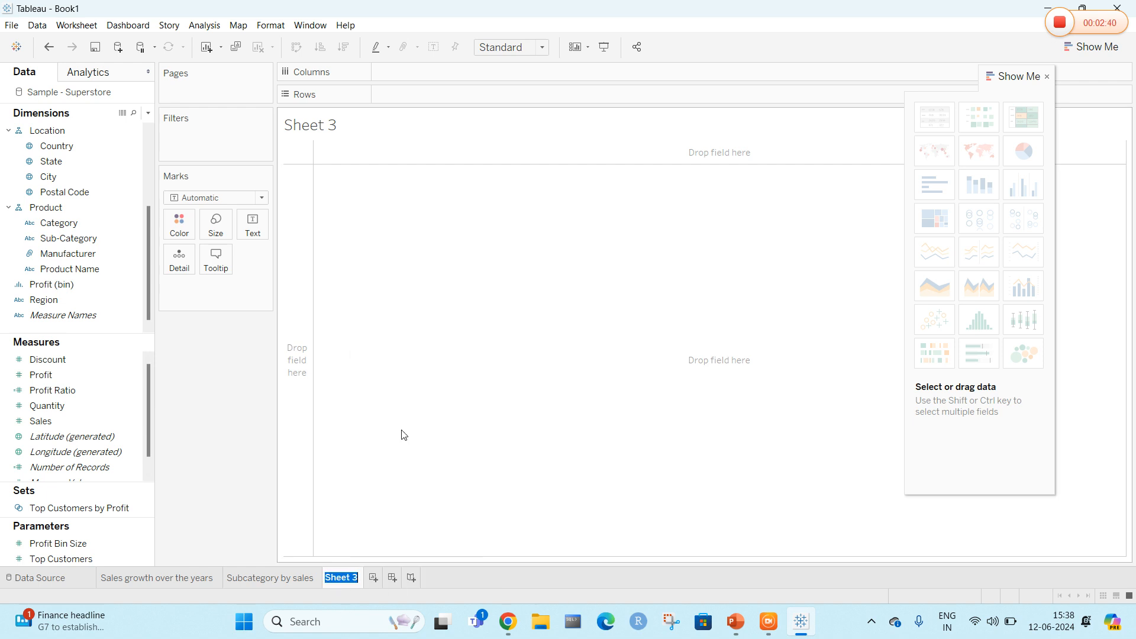
{"action": "type", "text": "Subcat"}
{"action": "key", "text": "Return"}
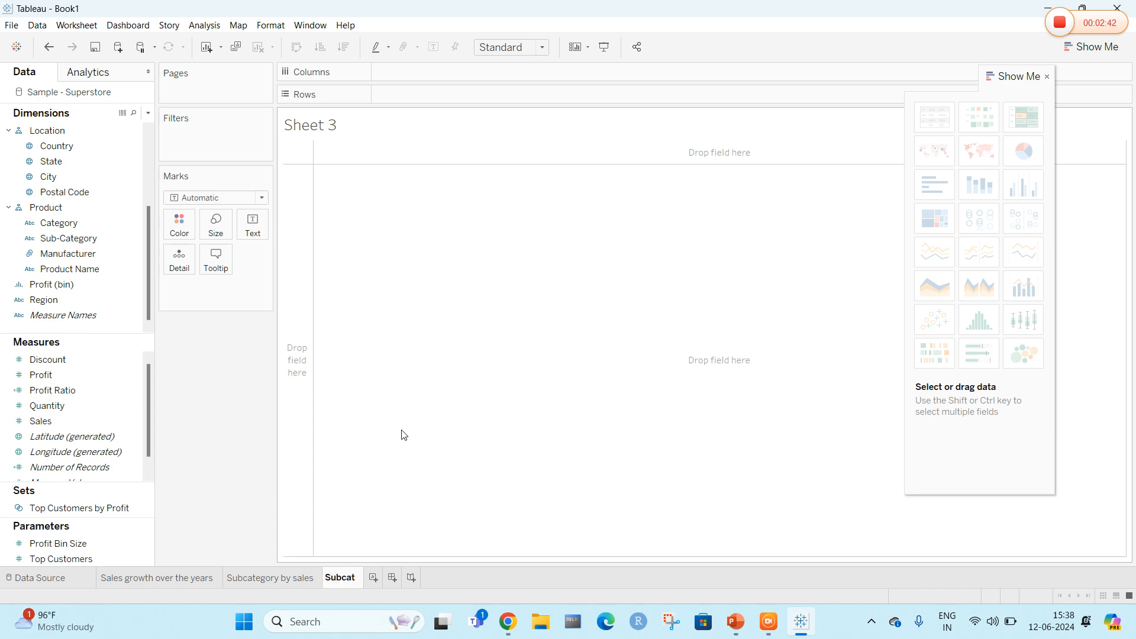
{"action": "type", "text": "egory of the s"}
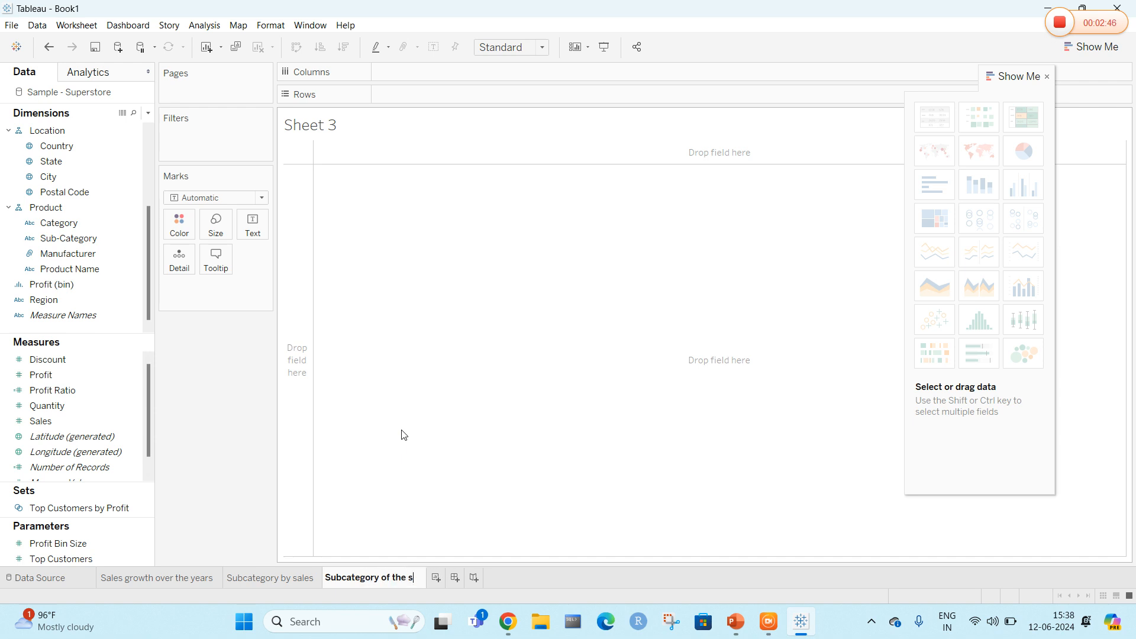
{"action": "type", "text": "ales"}
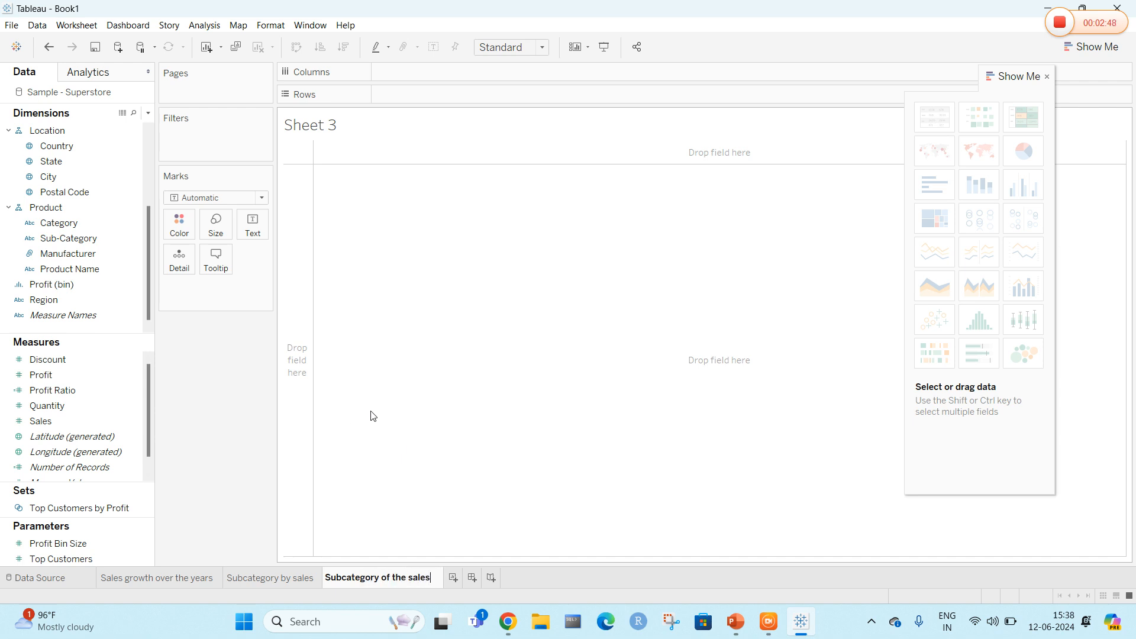
{"action": "type", "text": " above cerati"}
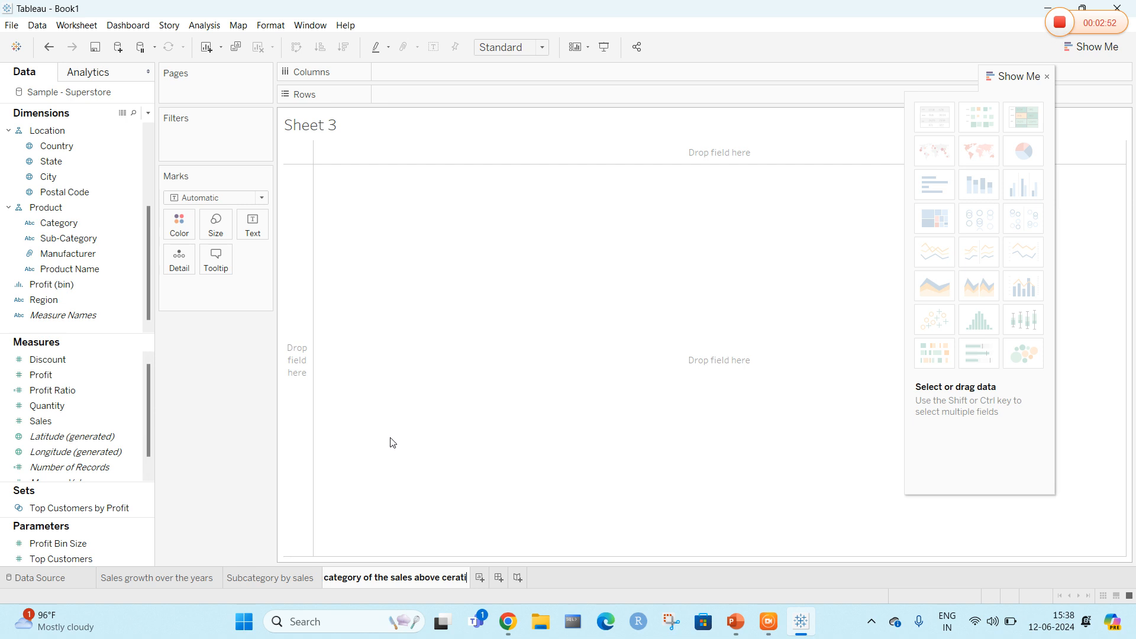
{"action": "key", "text": "BackSpace"}
{"action": "key", "text": "BackSpace"}
{"action": "key", "text": "BackSpace"}
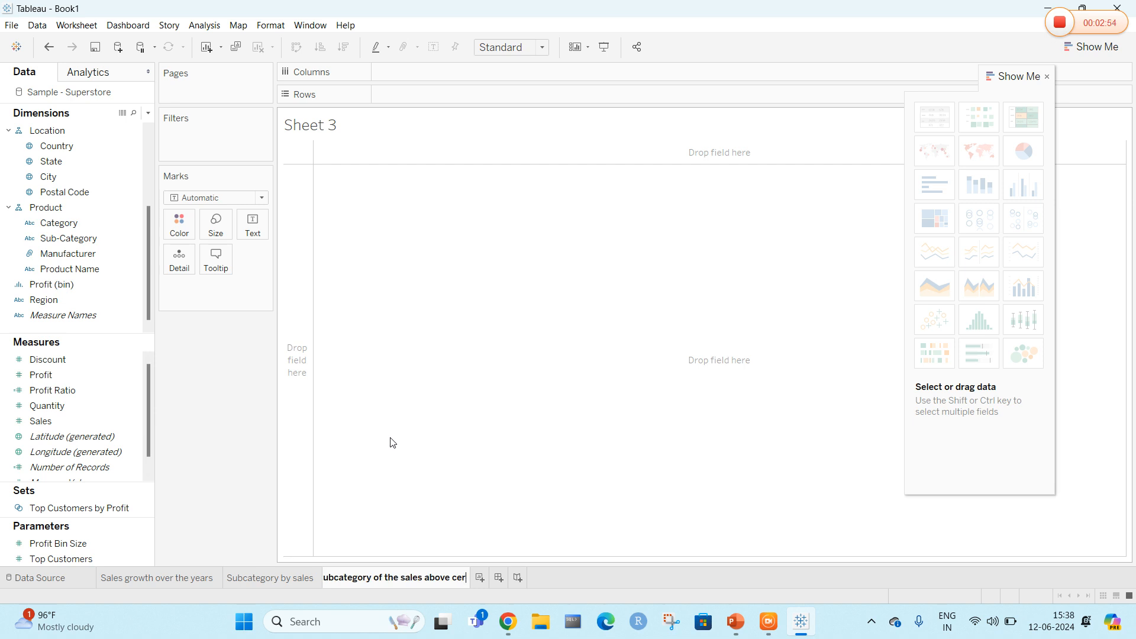
{"action": "type", "text": "tain values"}
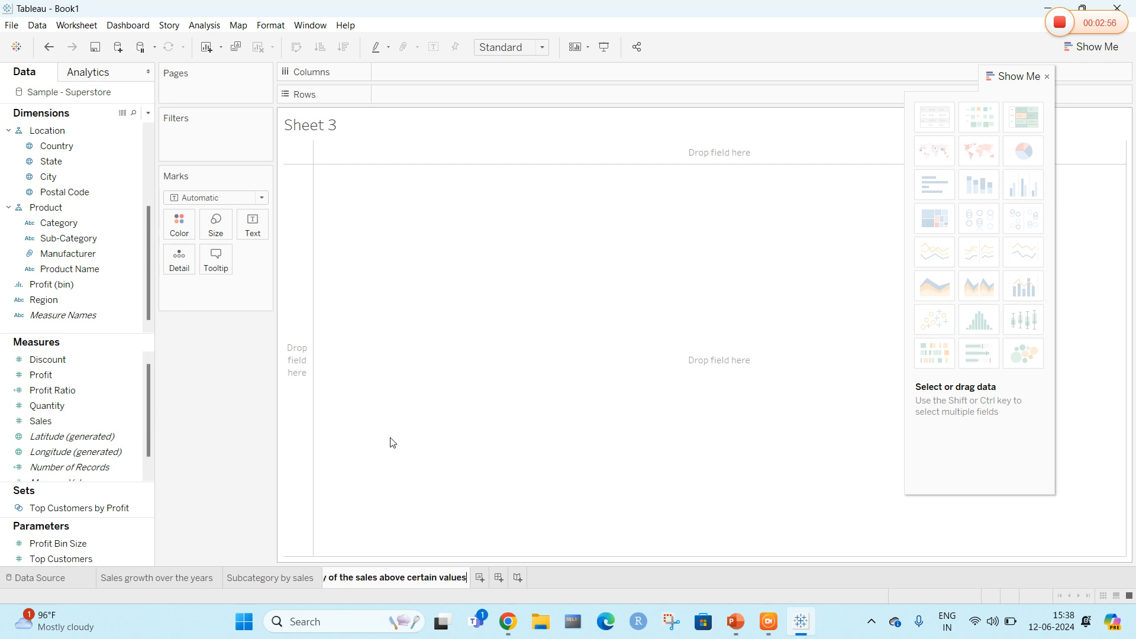
{"action": "key", "text": "BackSpace"}
{"action": "key", "text": "Return"}
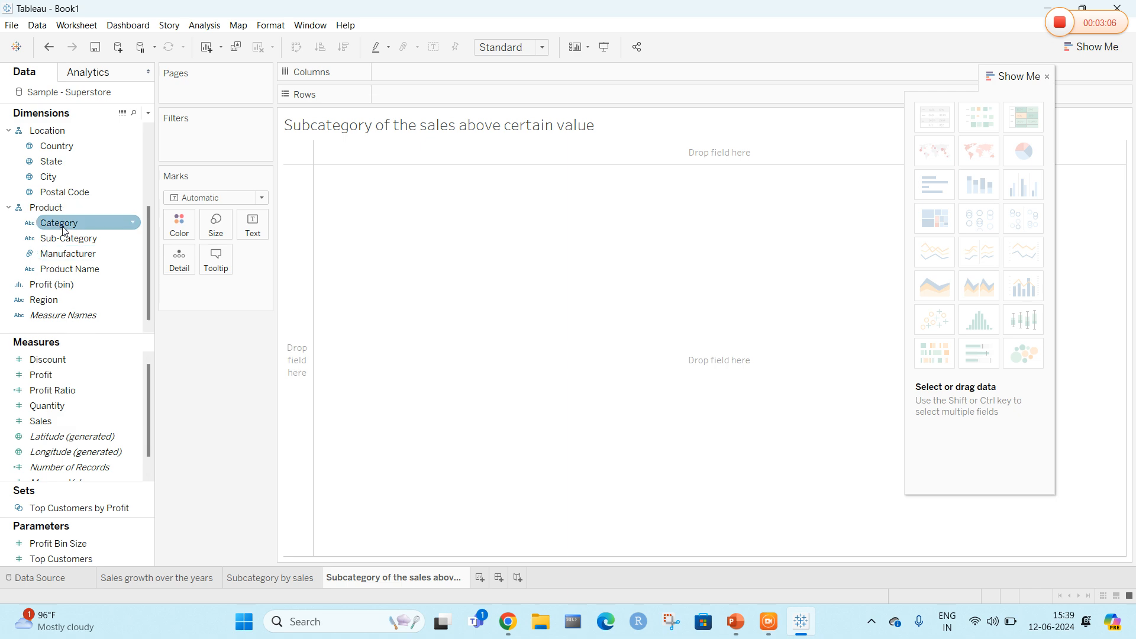
Step: Build a bar chart of Sales by Category and Sub-Category, with the bars colored by Category
{"action": "left_click_drag", "start_coordinate": [63, 229], "coordinate": [529, 80]}
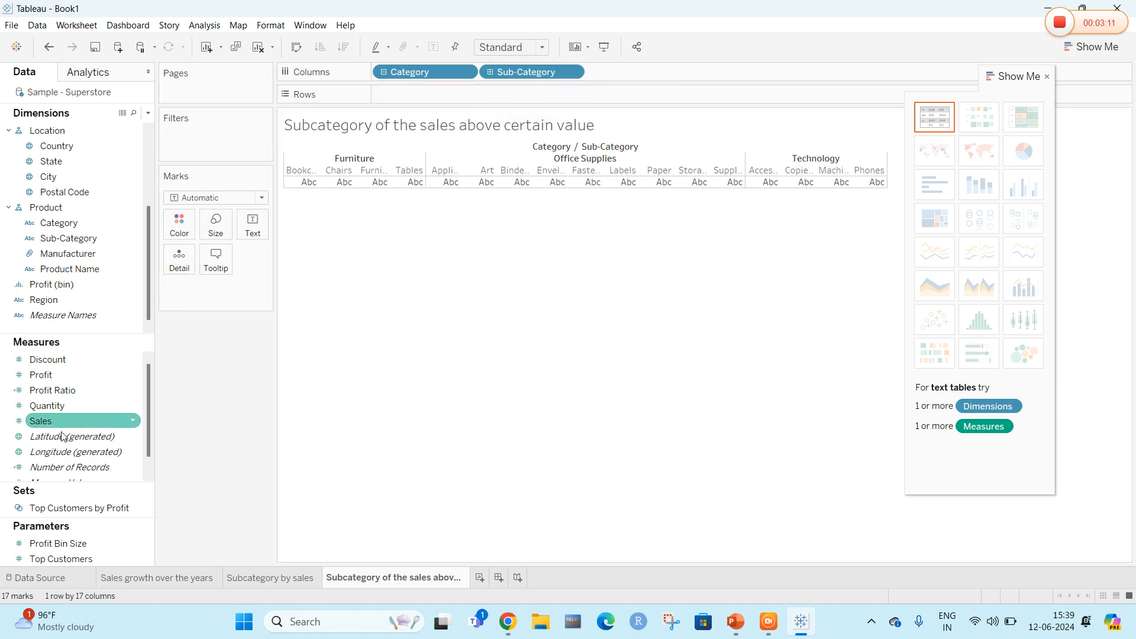
{"action": "left_click_drag", "start_coordinate": [62, 422], "coordinate": [413, 98]}
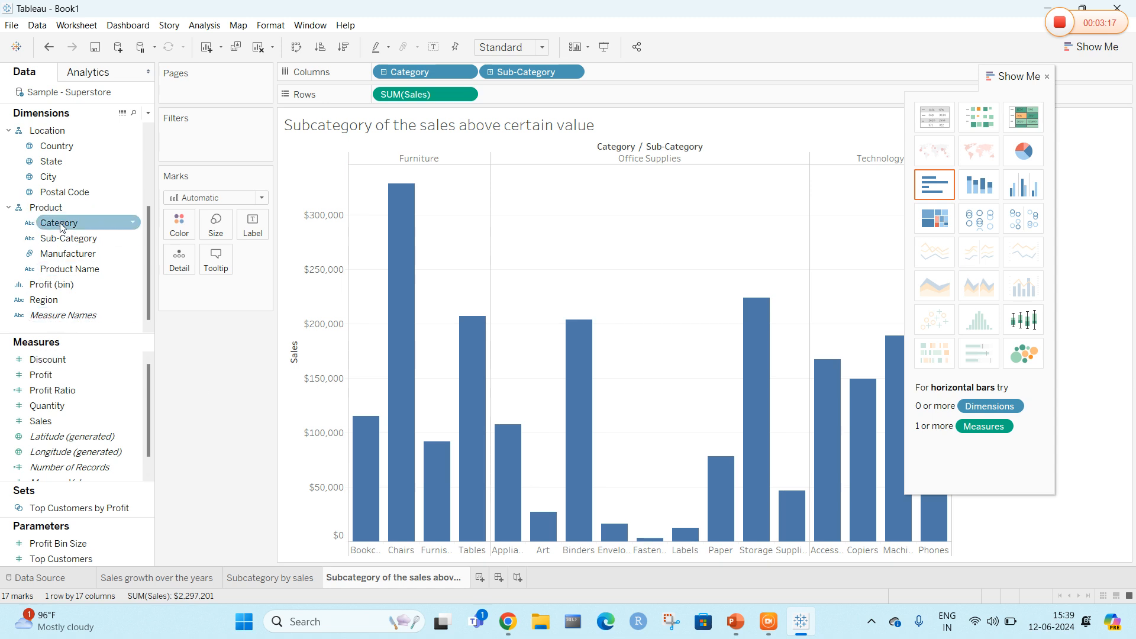
{"action": "left_click_drag", "start_coordinate": [59, 223], "coordinate": [188, 233]}
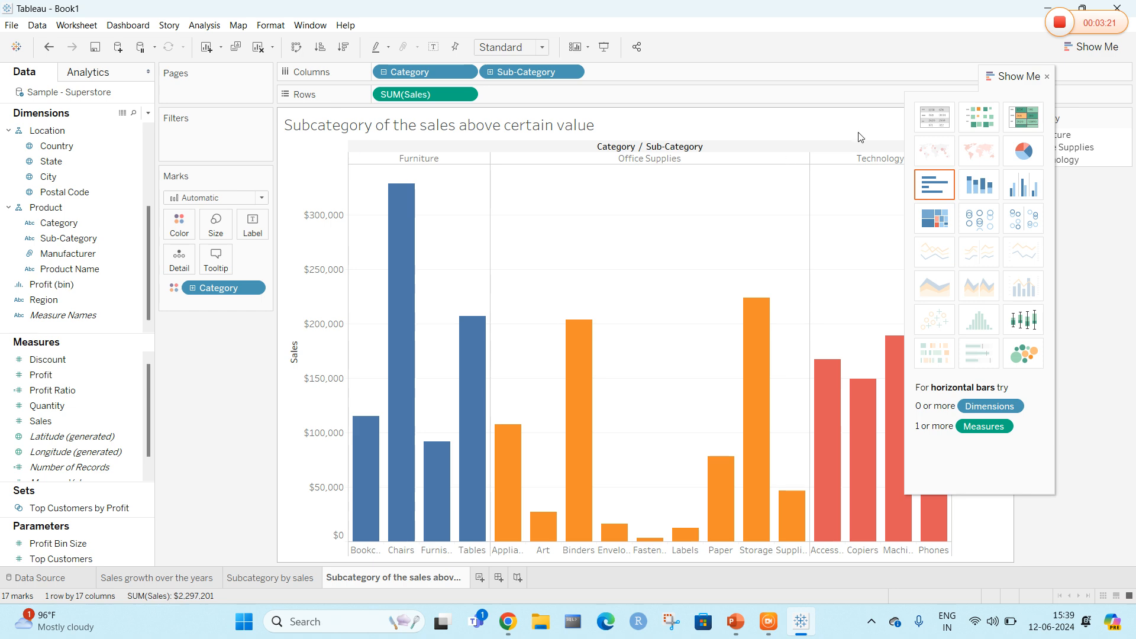
{"action": "left_click_drag", "start_coordinate": [1003, 76], "coordinate": [1076, 371]}
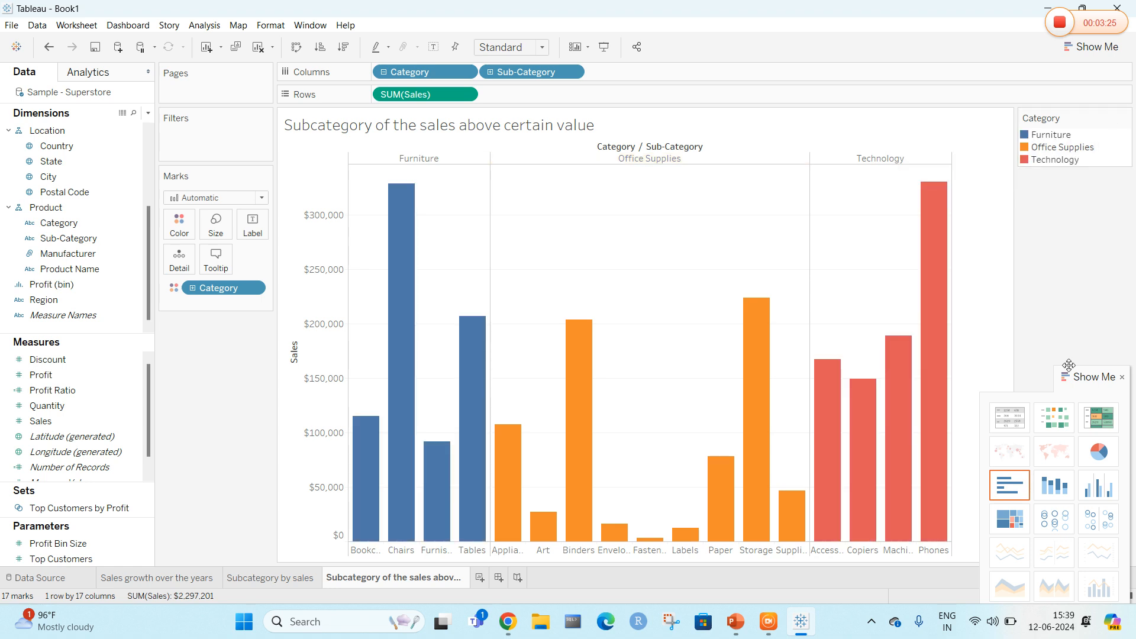
{"action": "left_click_drag", "start_coordinate": [1083, 377], "coordinate": [1026, 148]}
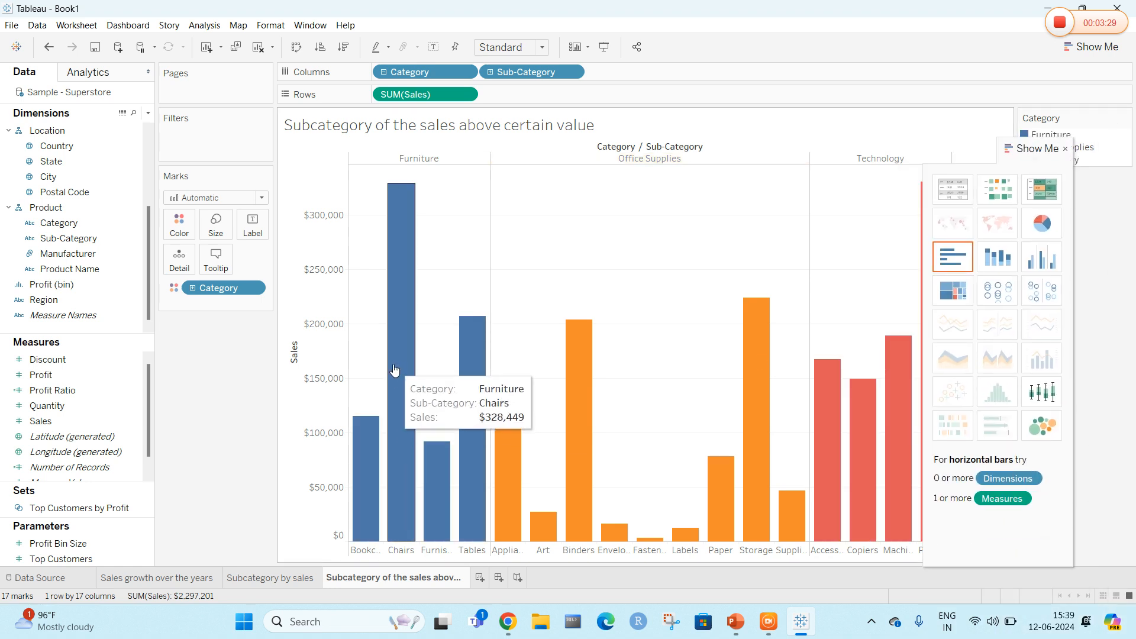
Step: Add a fourth worksheet and name it "rank by discount"
{"action": "left_click", "coordinate": [480, 577]}
{"action": "right_click", "coordinate": [480, 578]}
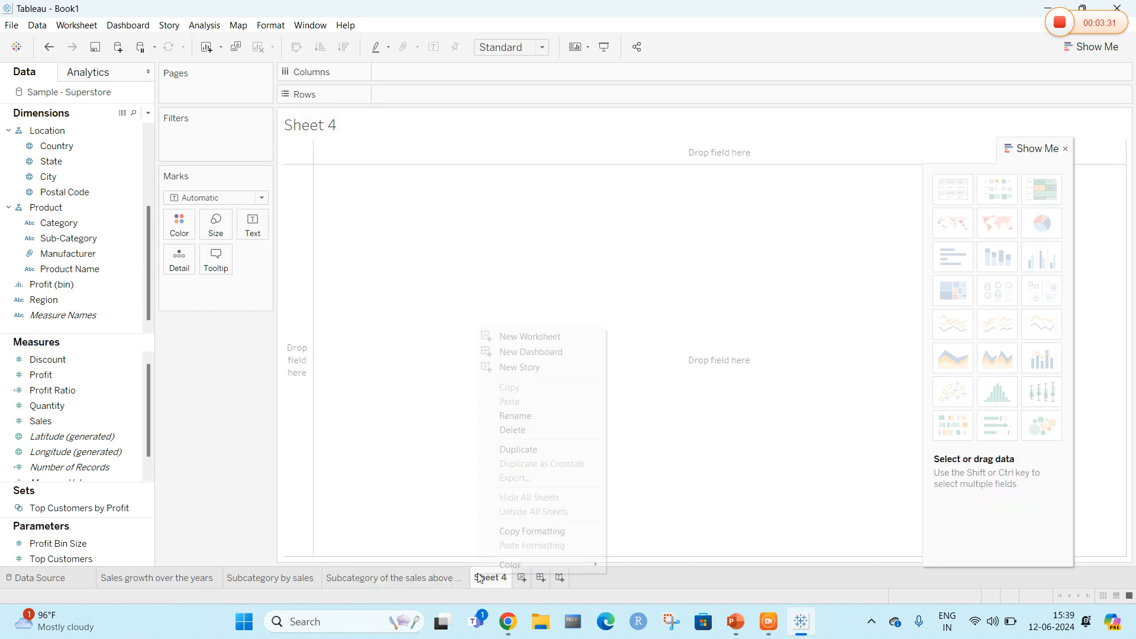
{"action": "left_click", "coordinate": [516, 415]}
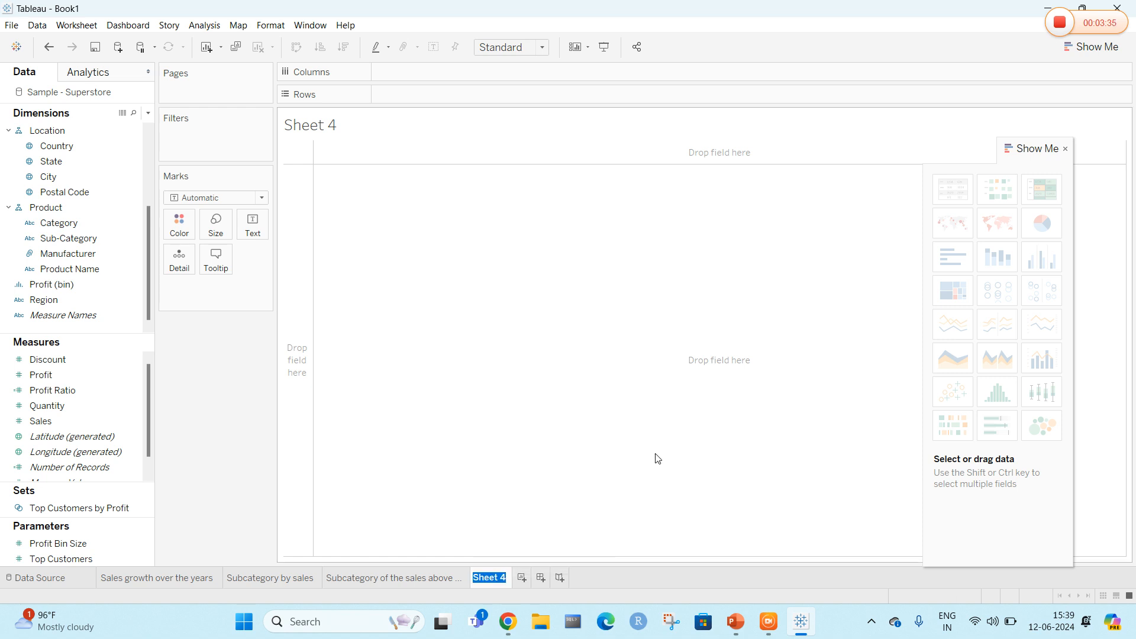
{"action": "type", "text": "rank by dosco"}
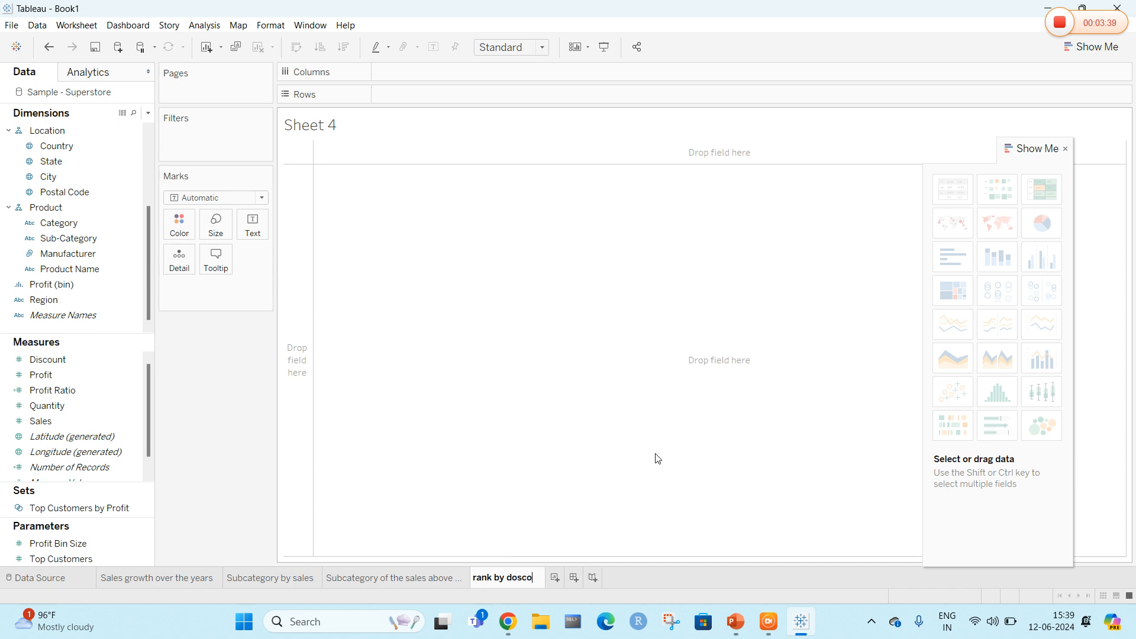
{"action": "key", "text": "BackSpace"}
{"action": "key", "text": "BackSpace"}
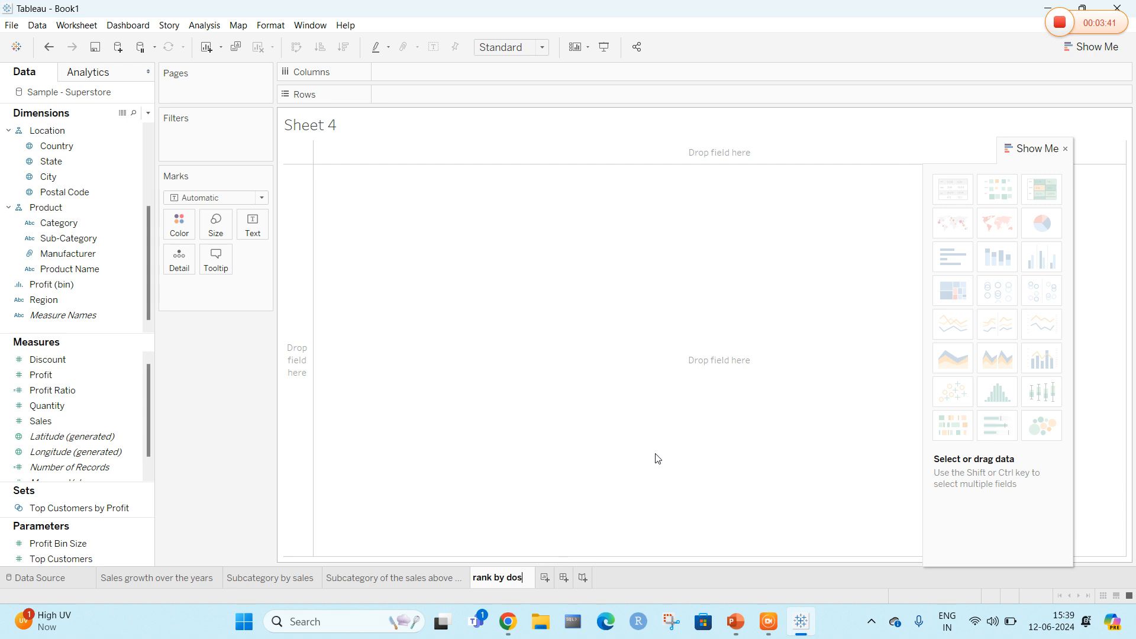
{"action": "key", "text": "BackSpace"}
{"action": "key", "text": "BackSpace"}
{"action": "type", "text": "iscount"}
{"action": "key", "text": "Return"}
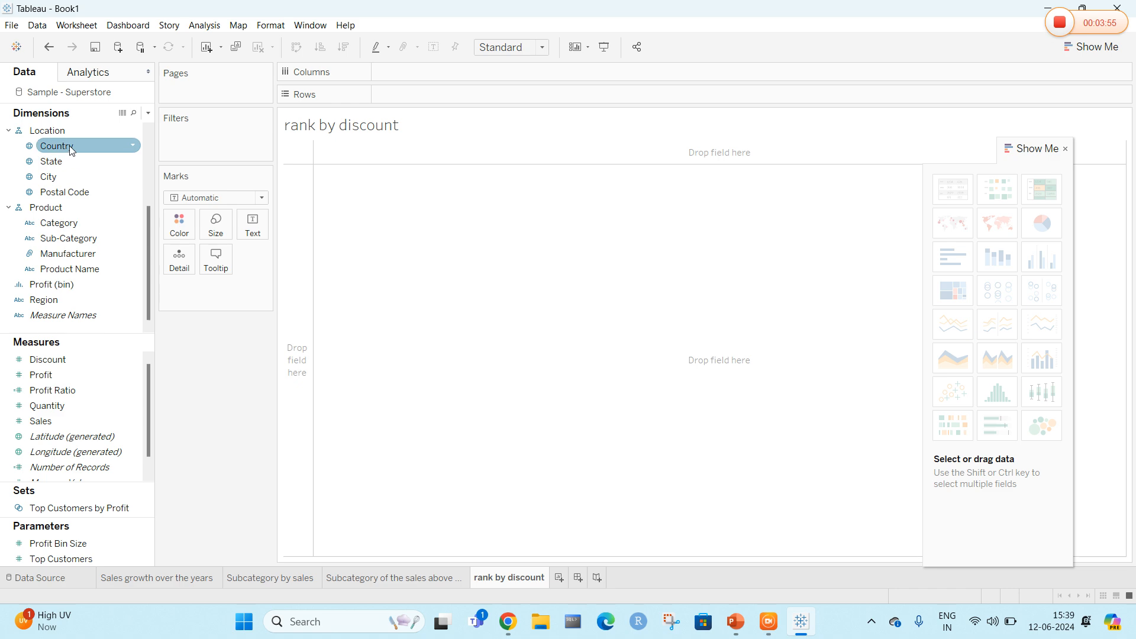
Step: Build a symbol map with Country and State as detail and the marks sized by average Discount
{"action": "left_click_drag", "start_coordinate": [69, 146], "coordinate": [191, 265]}
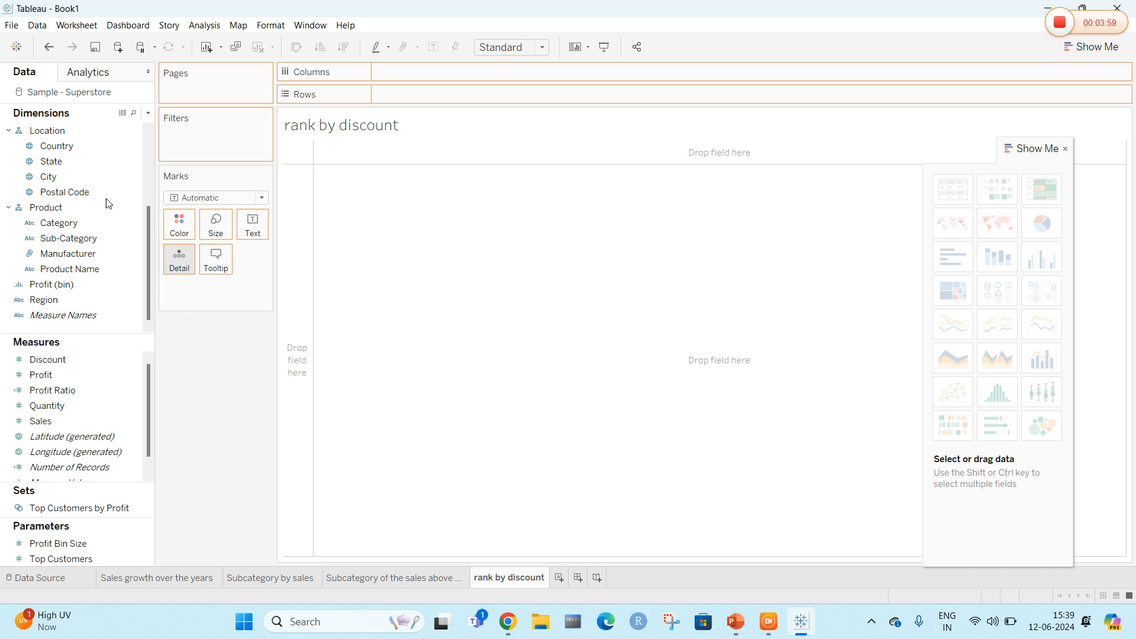
{"action": "left_click_drag", "start_coordinate": [61, 151], "coordinate": [183, 284]}
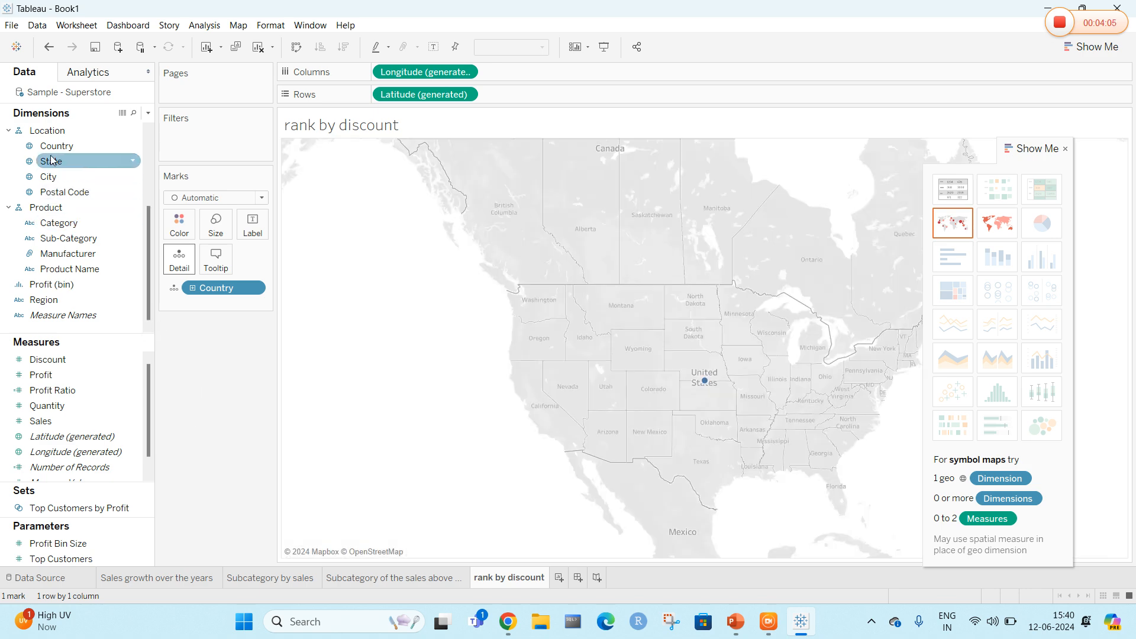
{"action": "left_click_drag", "start_coordinate": [52, 160], "coordinate": [179, 257]}
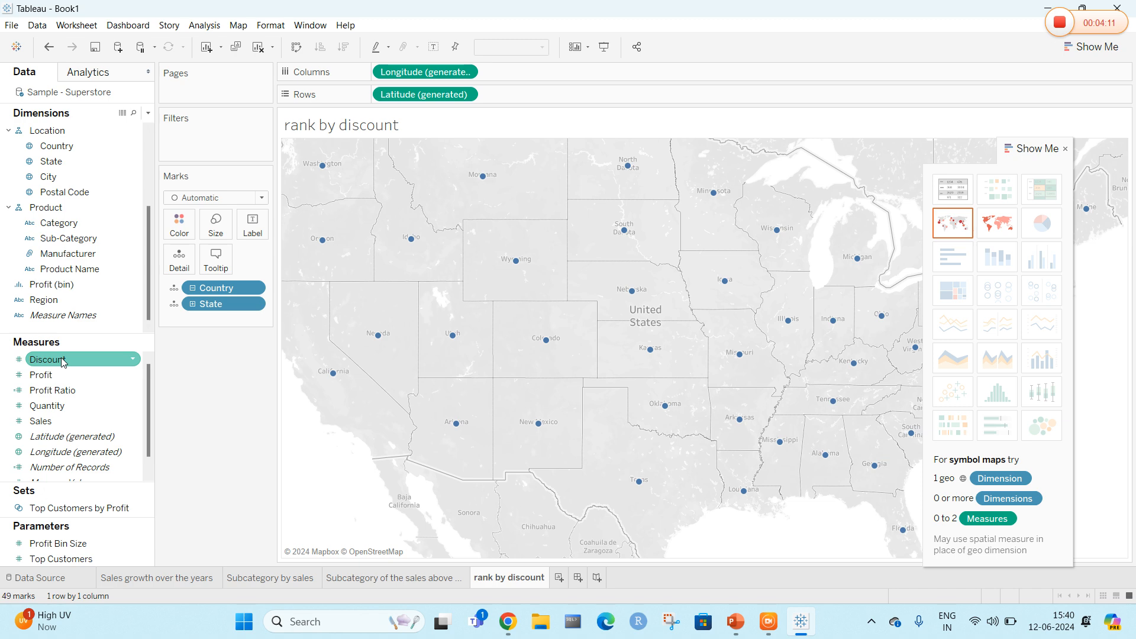
{"action": "left_click_drag", "start_coordinate": [63, 362], "coordinate": [228, 225]}
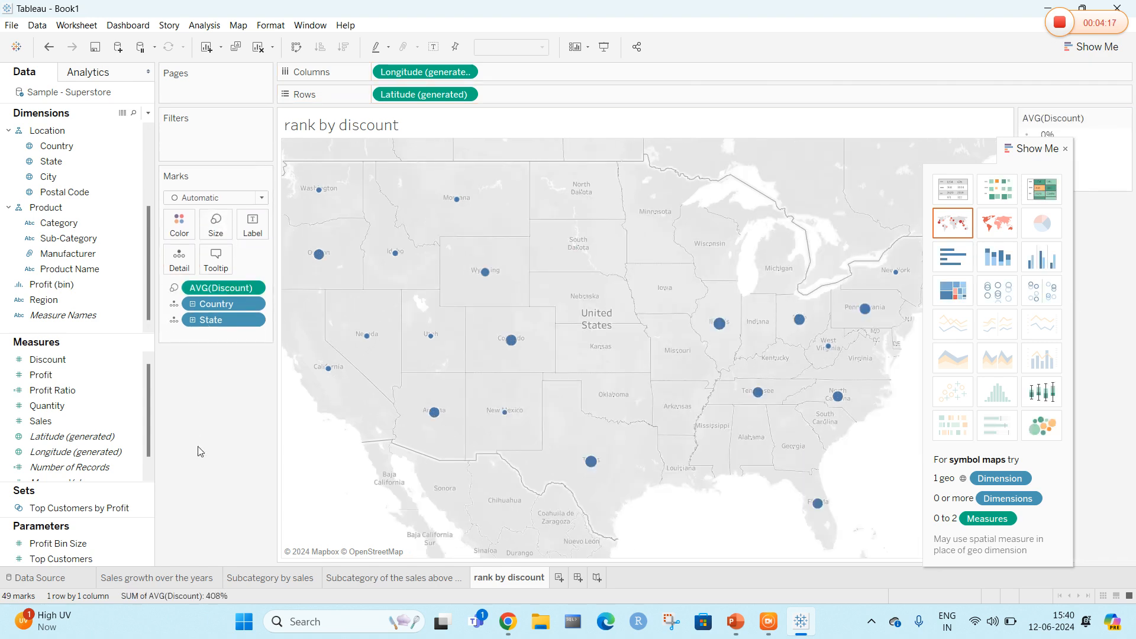
Step: Create a dashboard with Subcategory by sales on top, the bar chart below left, and rank by discount above Sales growth over the years below right
{"action": "left_click", "coordinate": [579, 578]}
{"action": "mouse_move", "coordinate": [70, 224]}
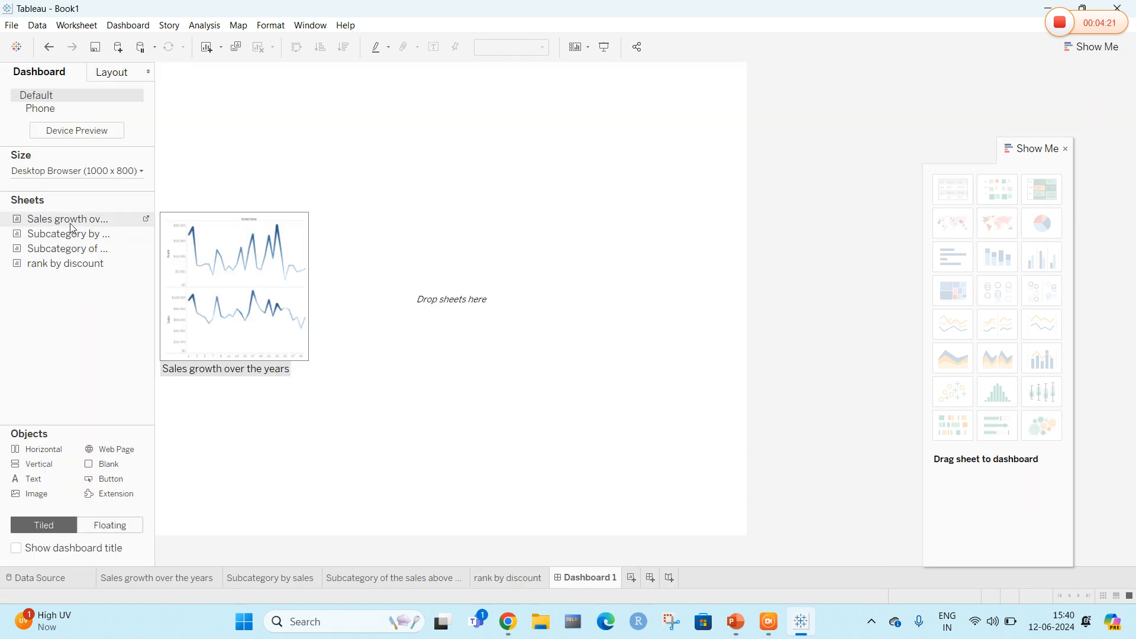
{"action": "left_click_drag", "start_coordinate": [65, 225], "coordinate": [246, 129]}
{"action": "left_click_drag", "start_coordinate": [59, 235], "coordinate": [481, 174]}
{"action": "left_click_drag", "start_coordinate": [127, 277], "coordinate": [224, 443]}
{"action": "left_click_drag", "start_coordinate": [78, 265], "coordinate": [503, 380]}
Step: Set the dashboard to the fixed size Generic Desktop (1366 x 768)
{"action": "left_click", "coordinate": [102, 171]}
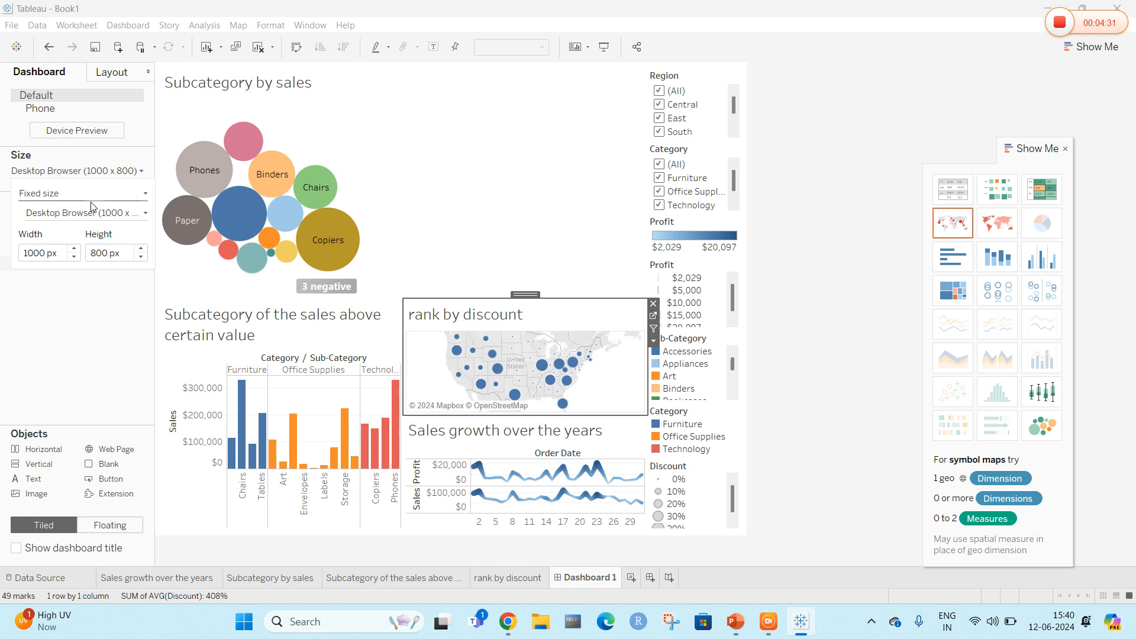
{"action": "left_click", "coordinate": [92, 200]}
{"action": "left_click", "coordinate": [87, 206]}
{"action": "left_click", "coordinate": [83, 212]}
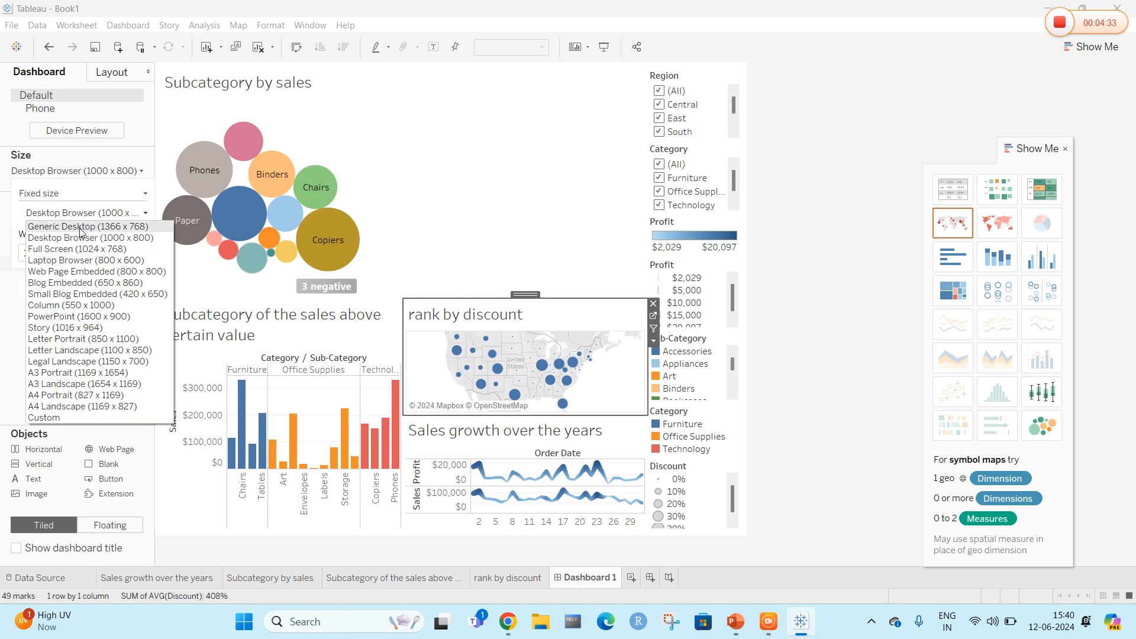
{"action": "left_click", "coordinate": [71, 225]}
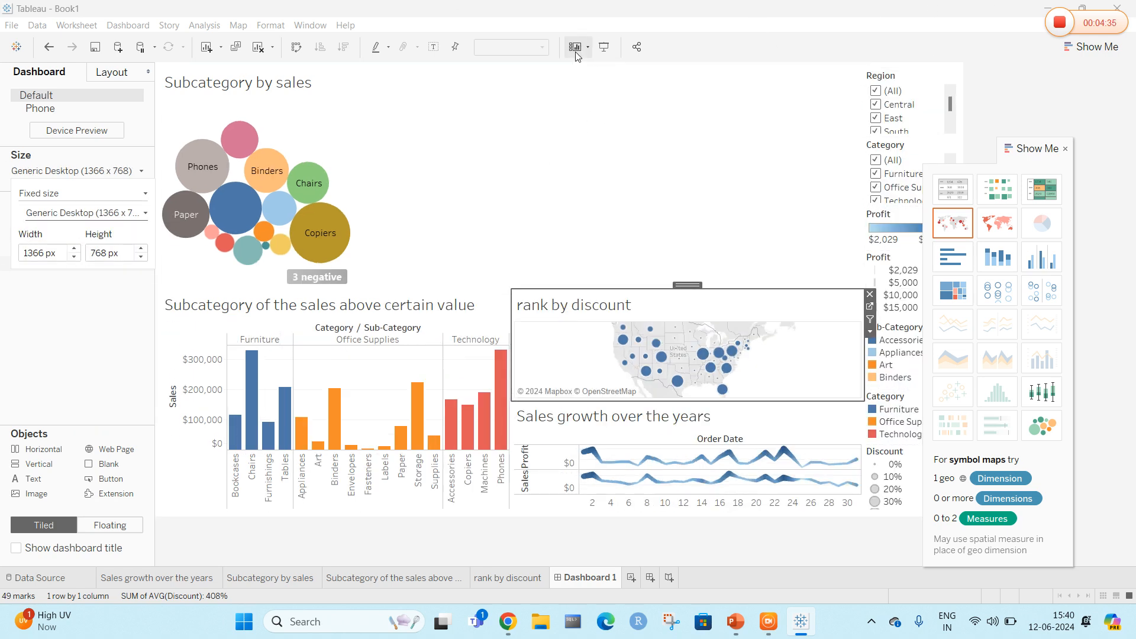
Step: View the dashboard in presentation mode and return to editing
{"action": "left_click", "coordinate": [577, 53]}
{"action": "left_click", "coordinate": [604, 48]}
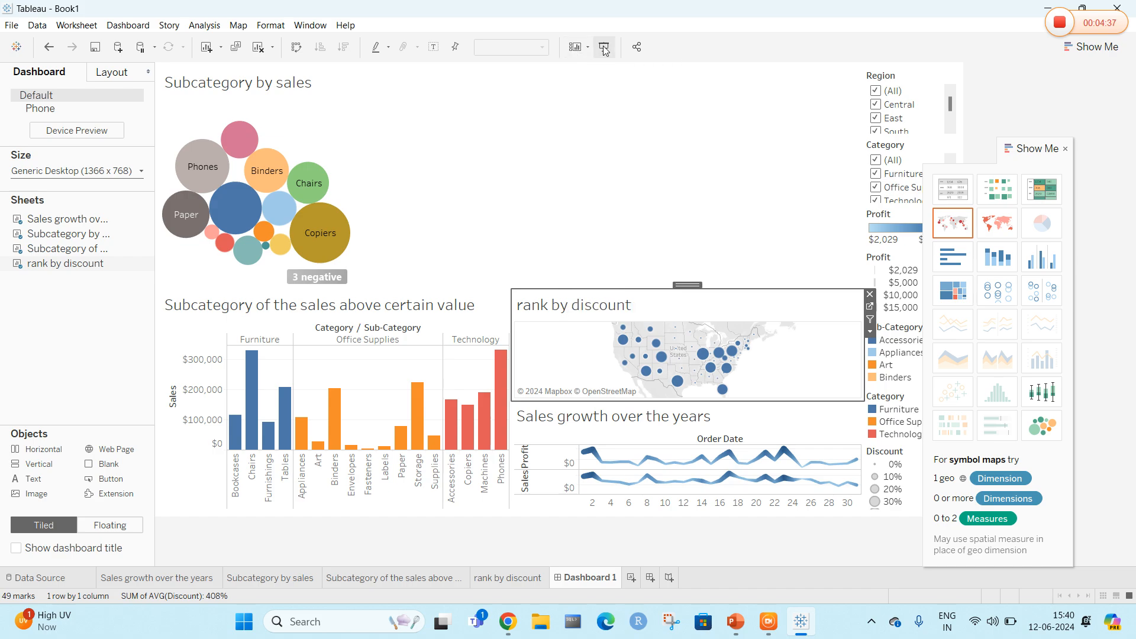
{"action": "left_click", "coordinate": [604, 48]}
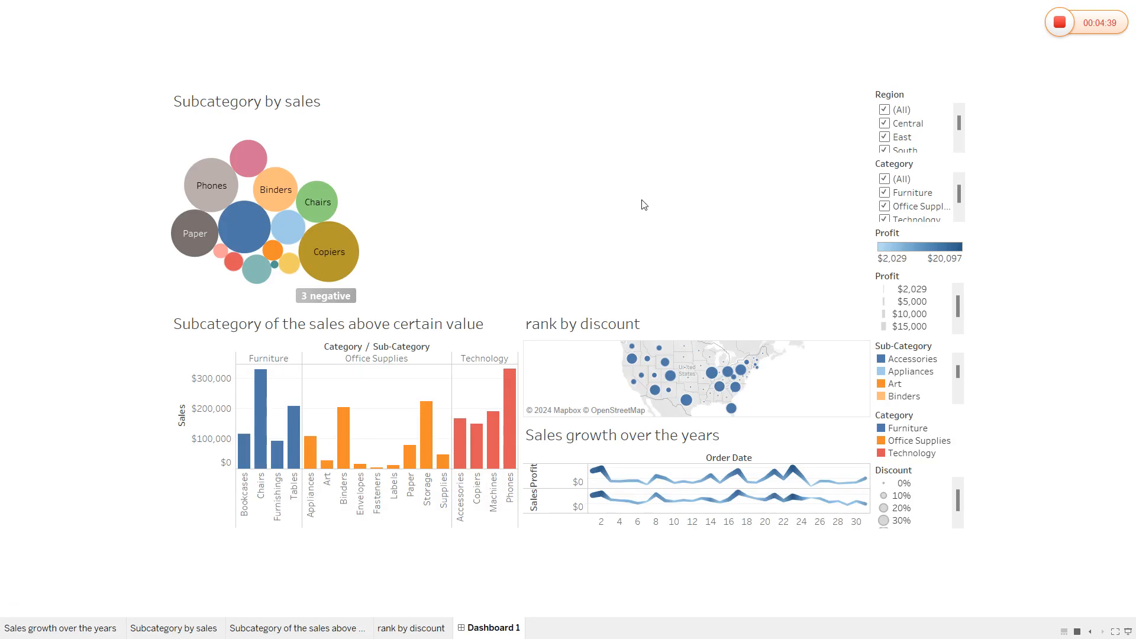
{"action": "key", "text": "Escape"}
{"action": "left_click", "coordinate": [625, 312]}
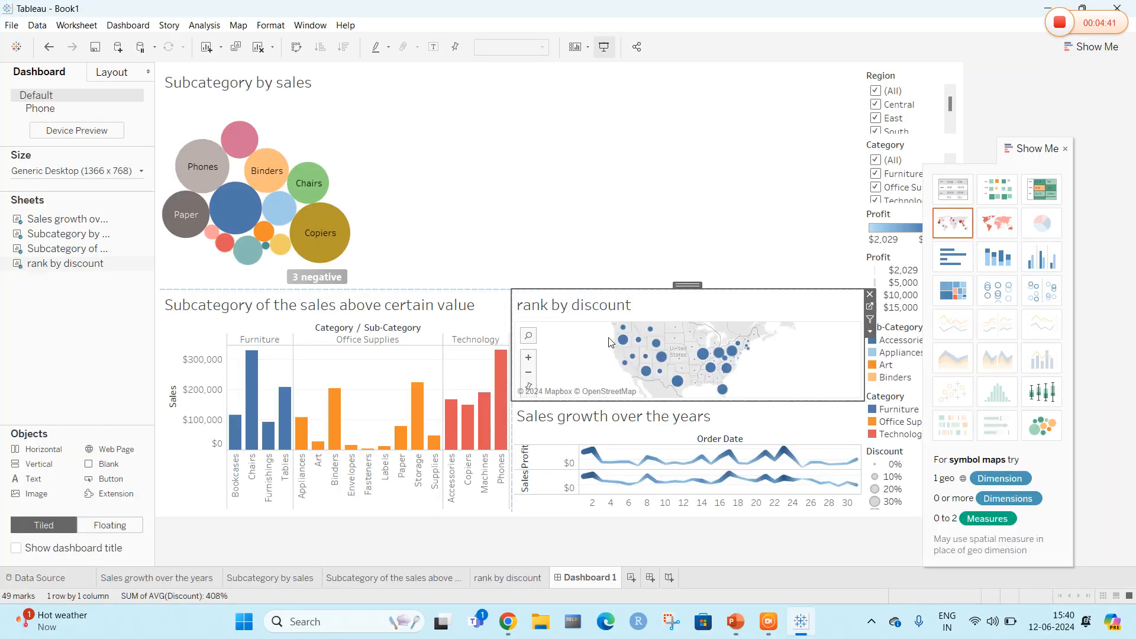
Step: Move the Show Me palette clear of the dashboard's filters and legends
{"action": "left_click", "coordinate": [1028, 150]}
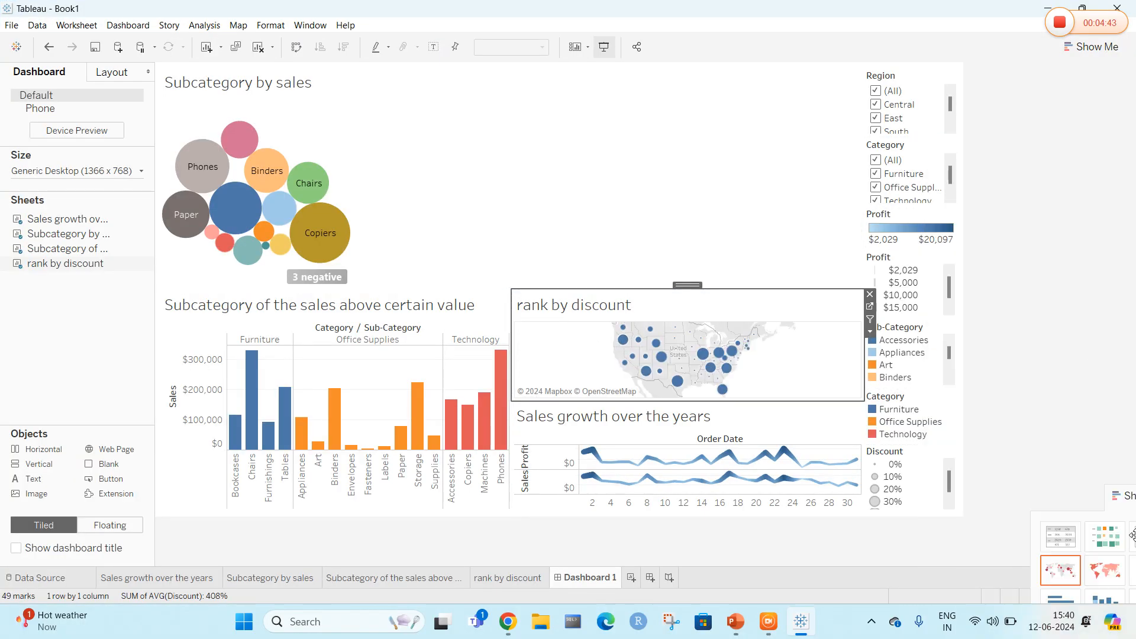
{"action": "left_click", "coordinate": [420, 300]}
{"action": "left_click", "coordinate": [617, 318]}
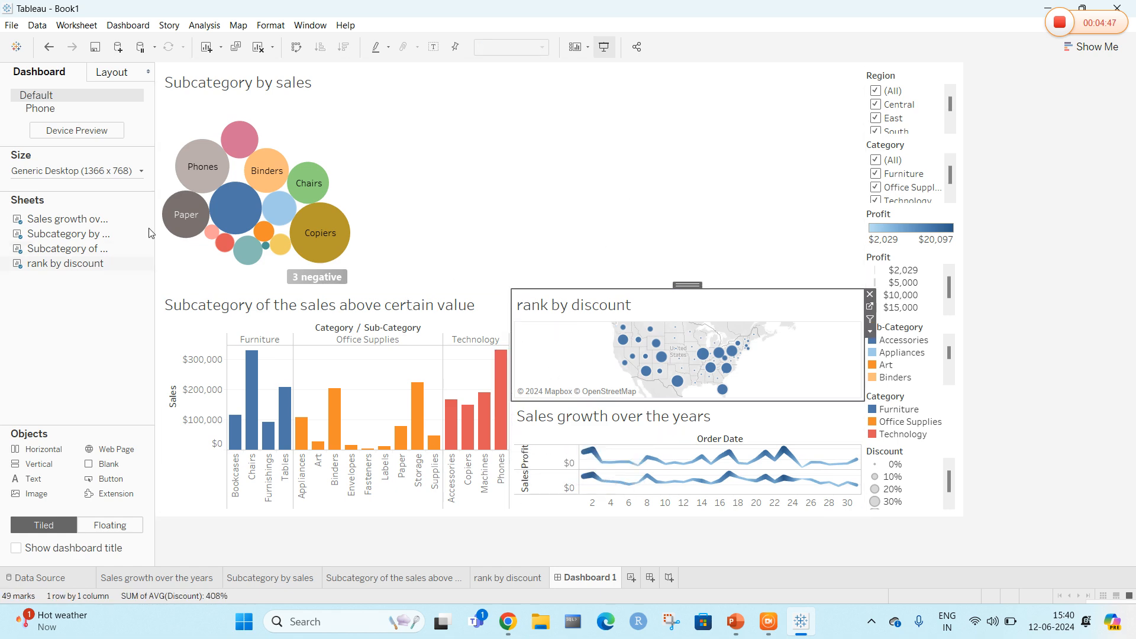
Step: Highlight the Binders bubble and widen the filter and legend column to more than half of the dashboard
{"action": "left_click", "coordinate": [267, 170]}
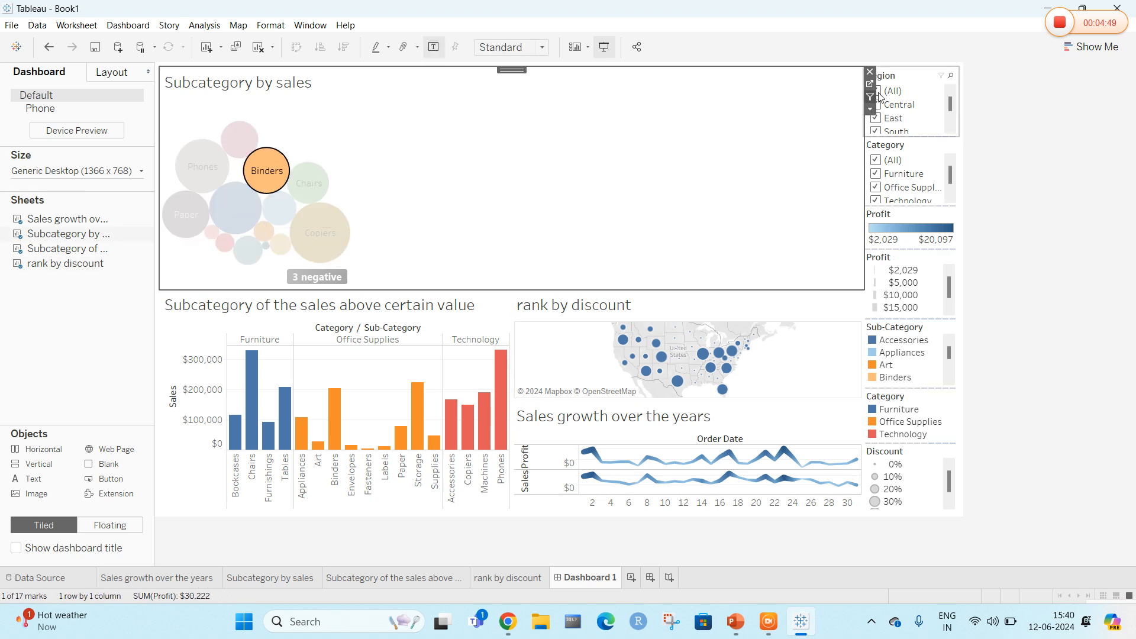
{"action": "left_click_drag", "start_coordinate": [863, 165], "coordinate": [486, 162]}
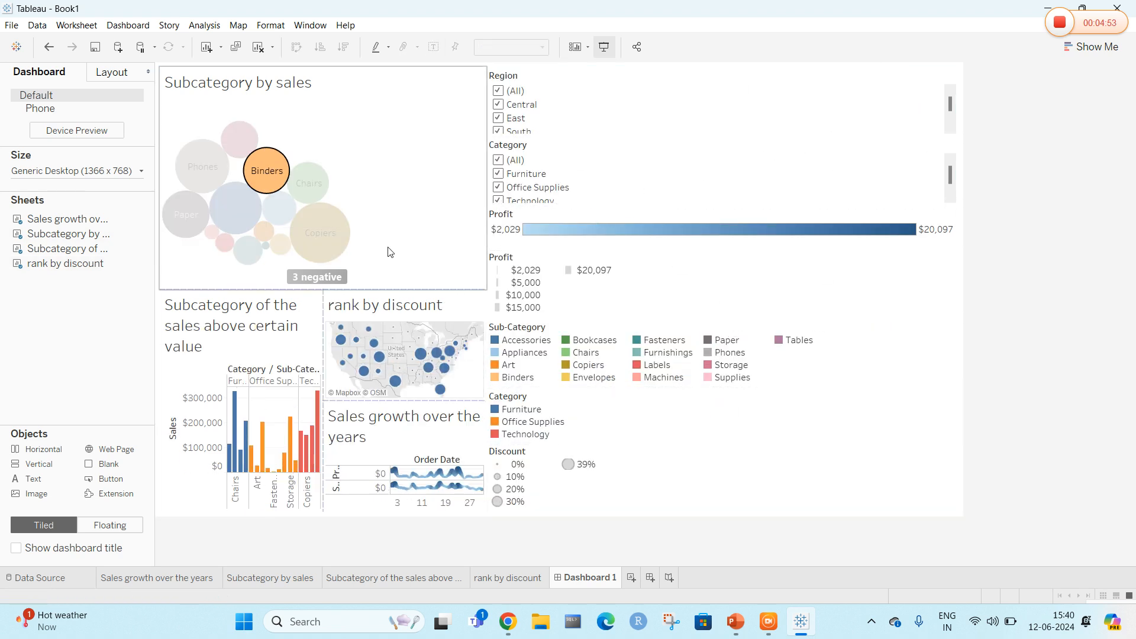
Step: Toggle Furniture off and on in the Category filter, and highlight and clear Accessories in the Sub-Category legend
{"action": "left_click", "coordinate": [550, 103]}
{"action": "left_click", "coordinate": [588, 184]}
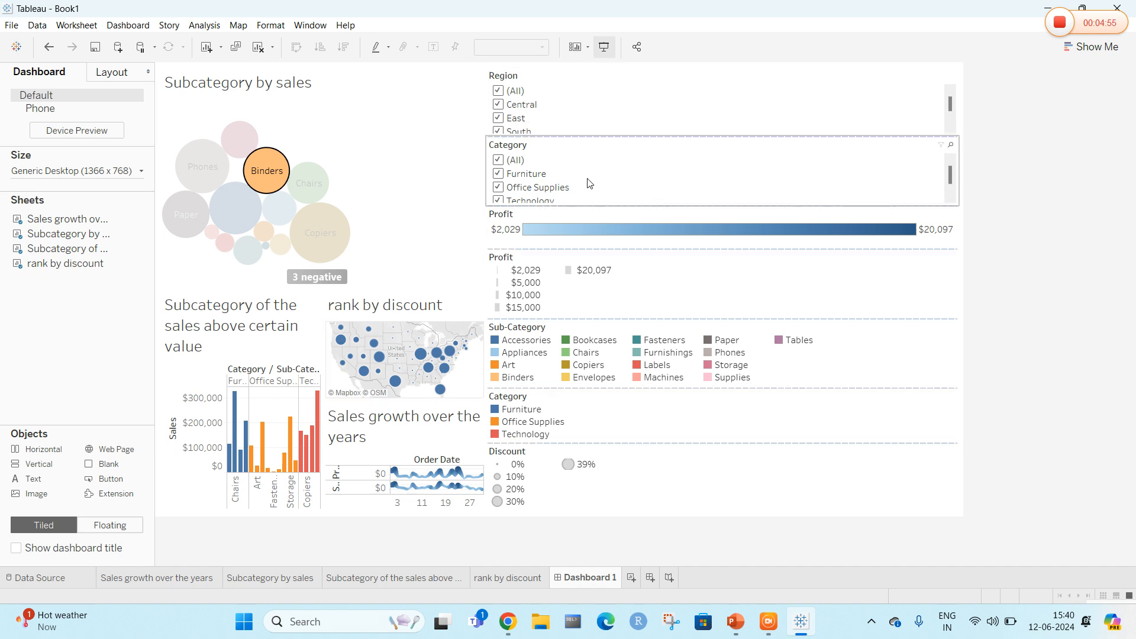
{"action": "left_click", "coordinate": [500, 176]}
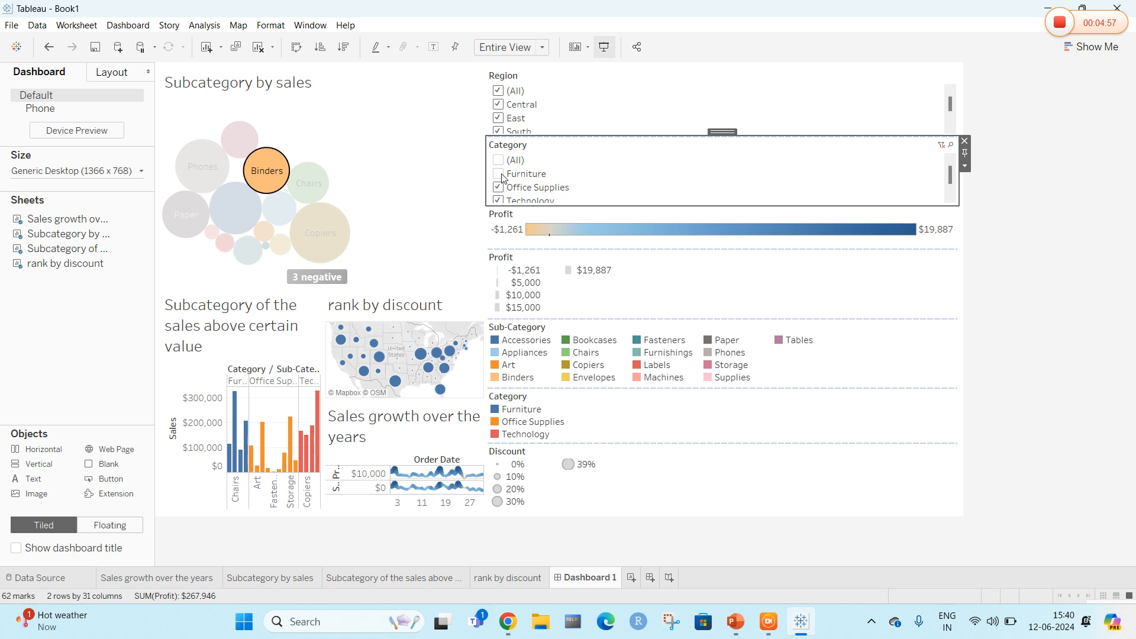
{"action": "left_click", "coordinate": [499, 342]}
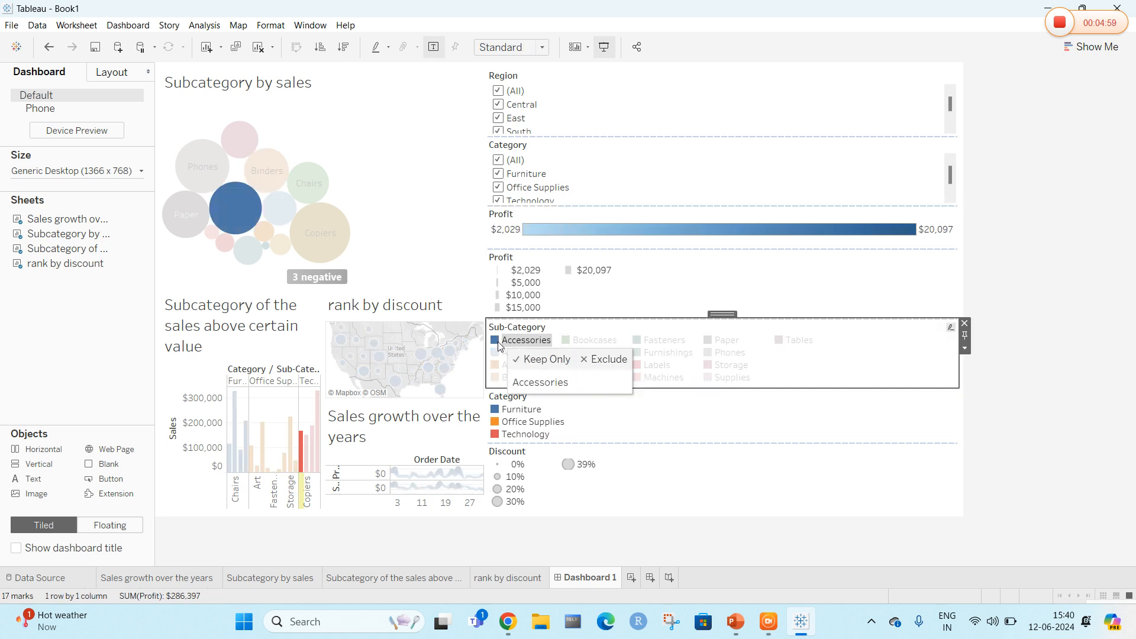
{"action": "left_click", "coordinate": [499, 344]}
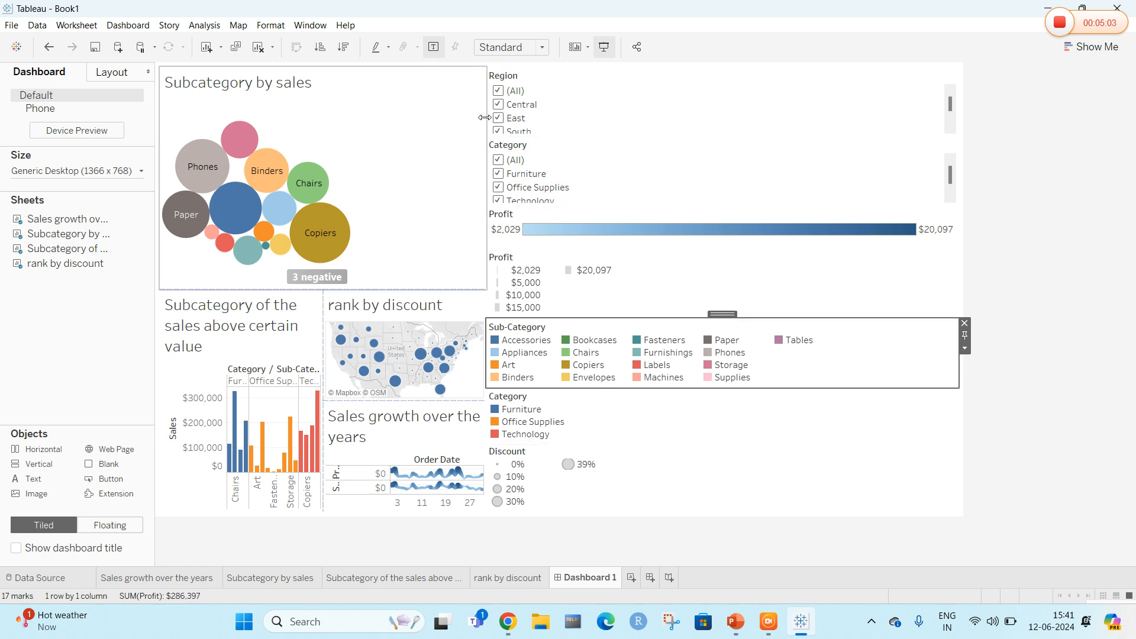
Step: Narrow the filter and legend column to about a fifth of the dashboard's width
{"action": "left_click_drag", "start_coordinate": [484, 117], "coordinate": [778, 122]}
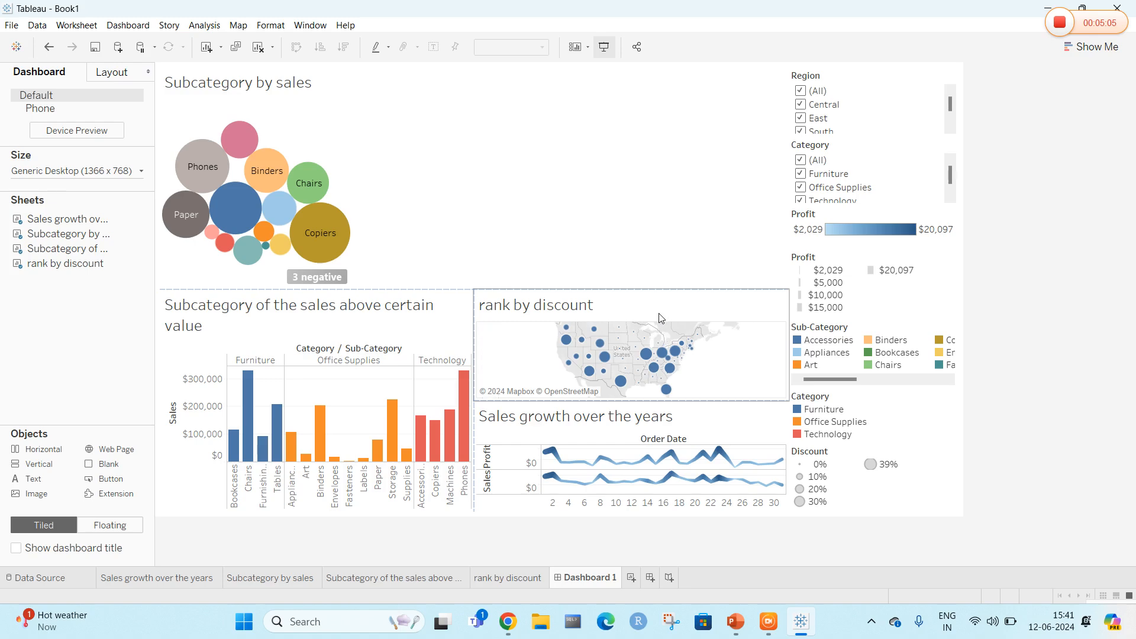